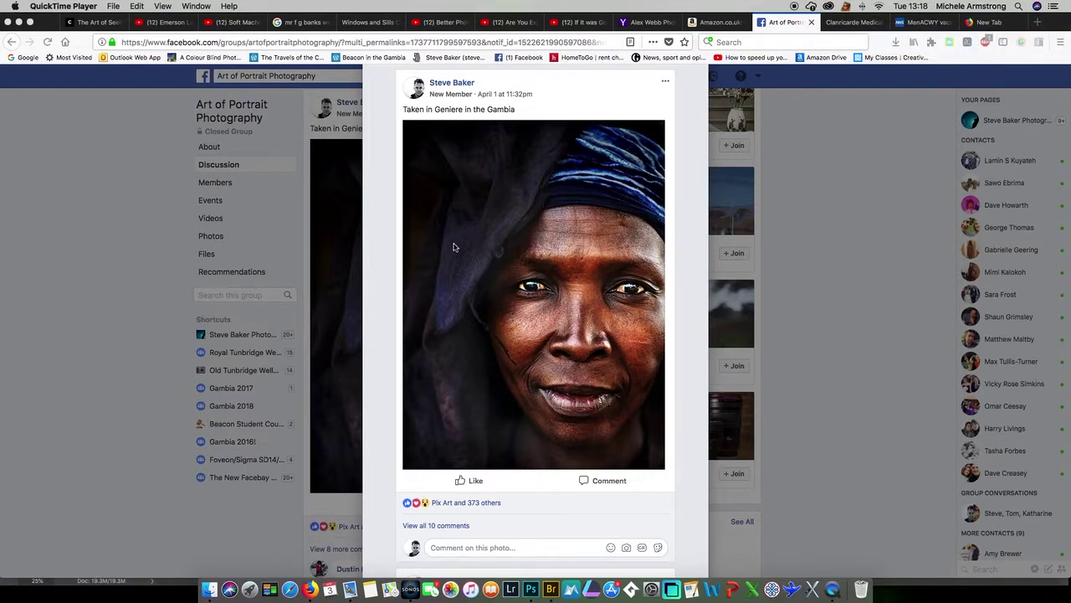
# Step: Browse the portrait posts in the Art of Portrait Photography group and bring up the original photo in Adobe Bridge
pyautogui.scroll(-8, 442, 258)
pyautogui.scroll(-20, 442, 259)
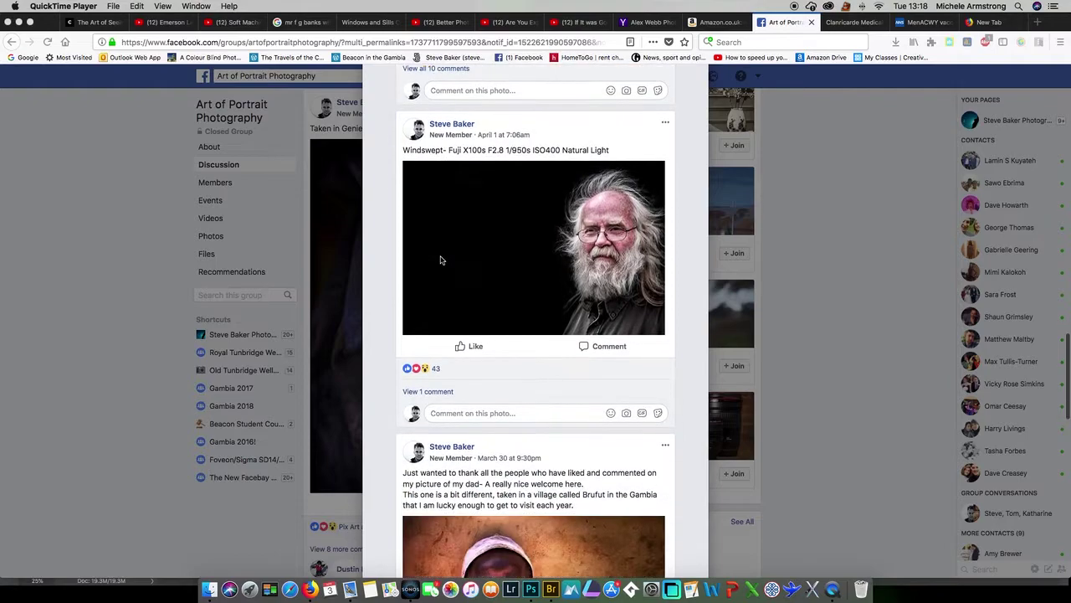
pyautogui.scroll(1, 442, 260)
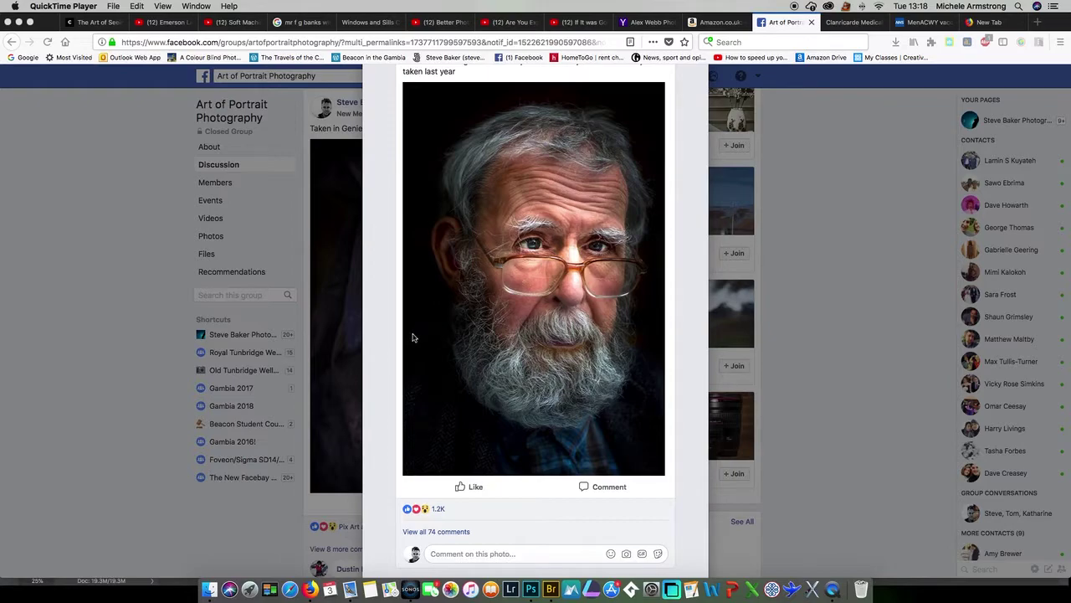
pyautogui.scroll(20, 406, 338)
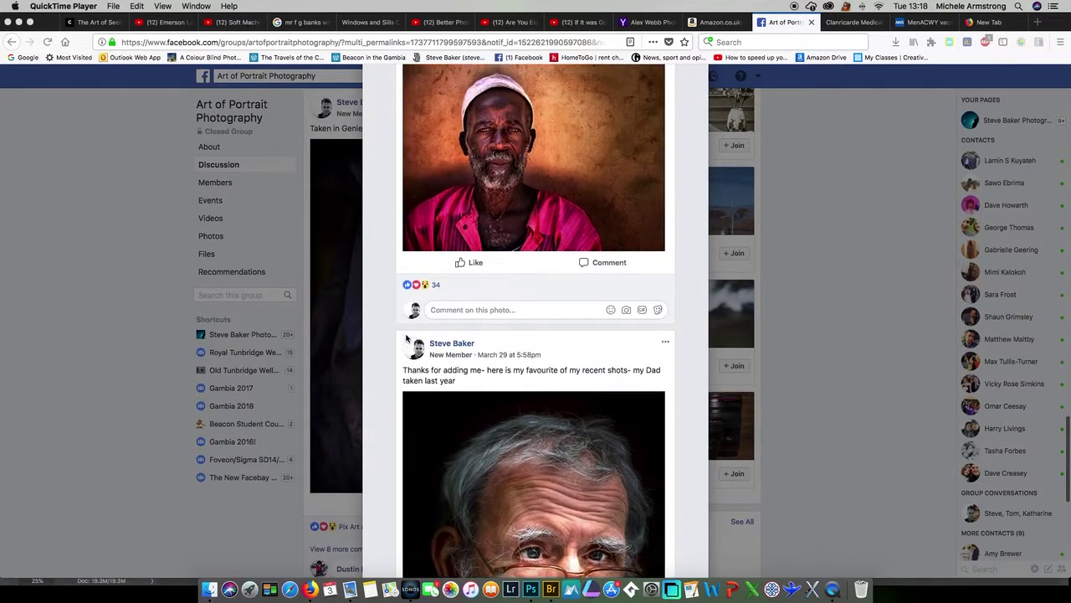
pyautogui.scroll(6, 406, 338)
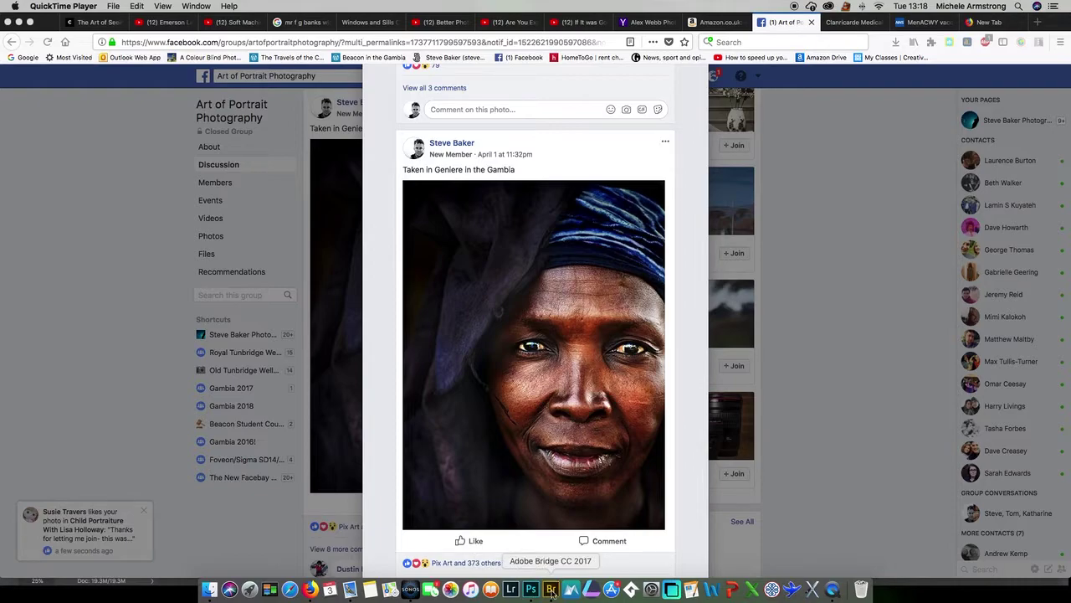
pyautogui.click(551, 590)
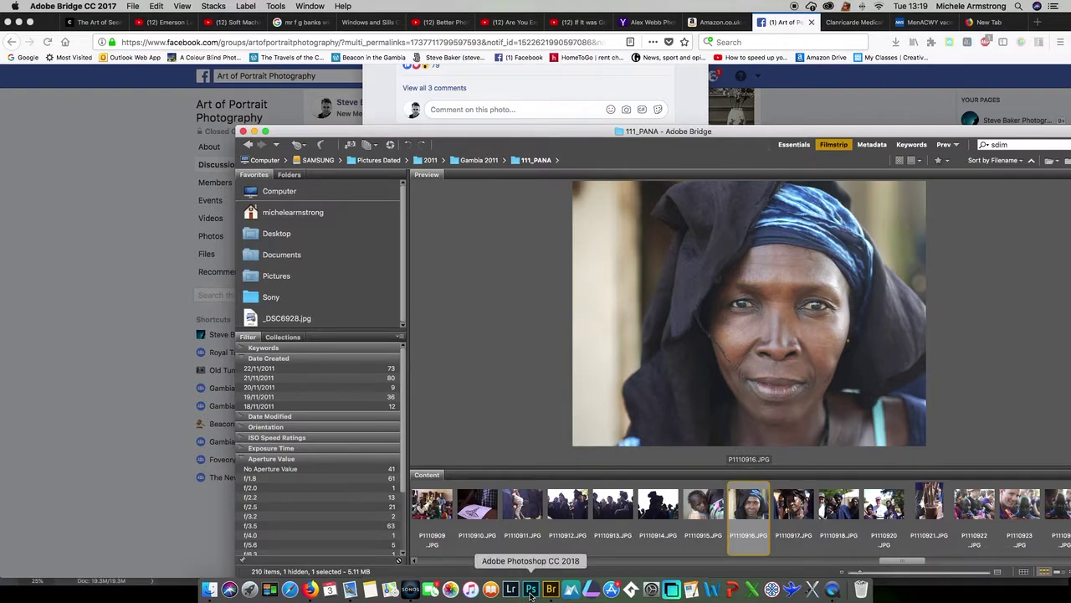
# Step: Switch to Photoshop and close the flattened P1110916.jpg document without saving its changes
pyautogui.click(531, 590)
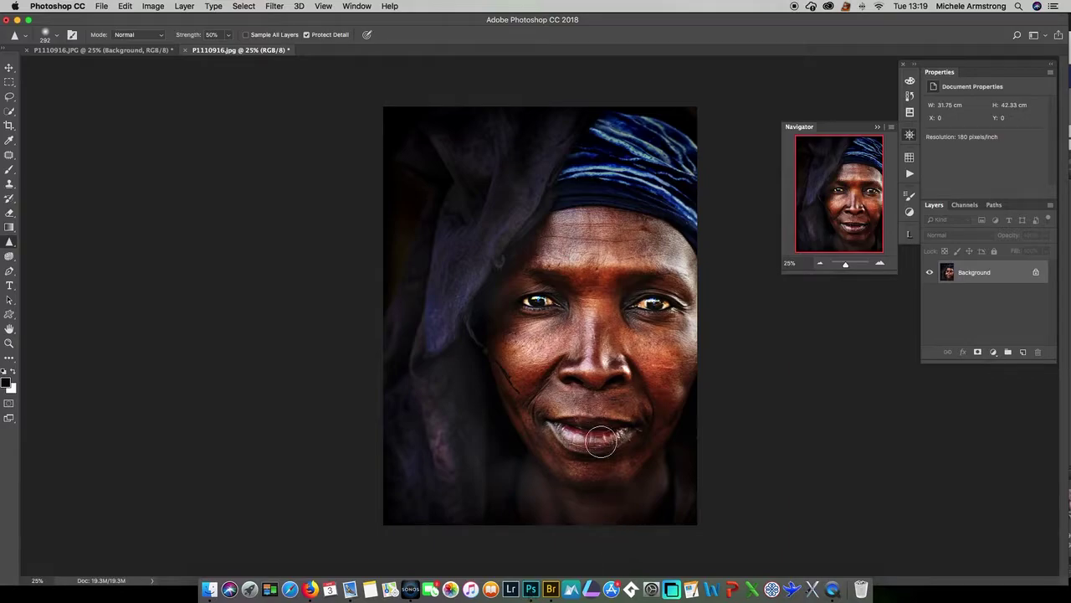
pyautogui.click(188, 50)
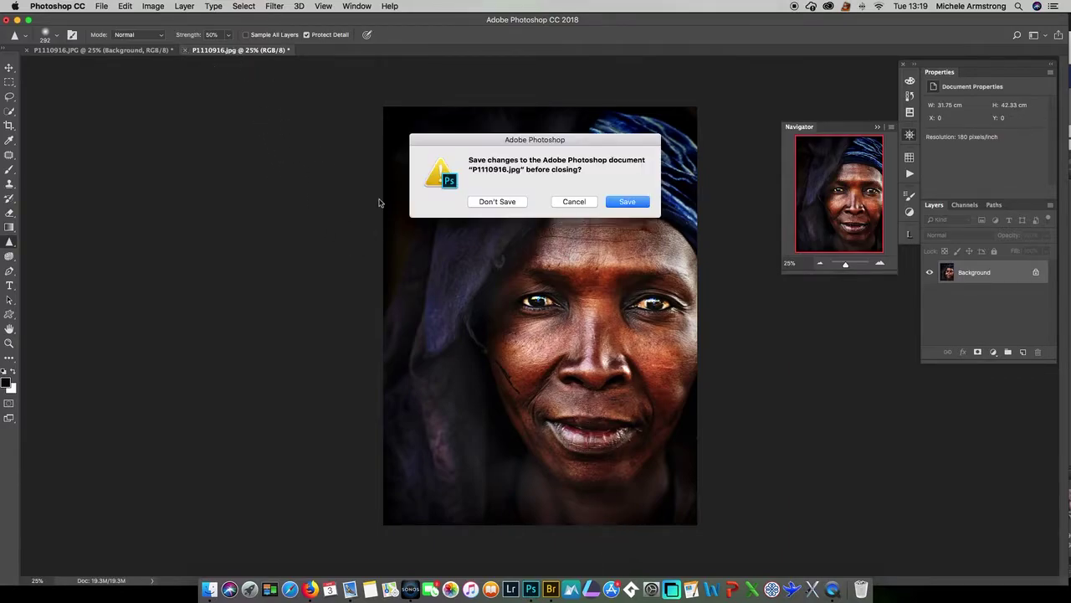
pyautogui.click(503, 208)
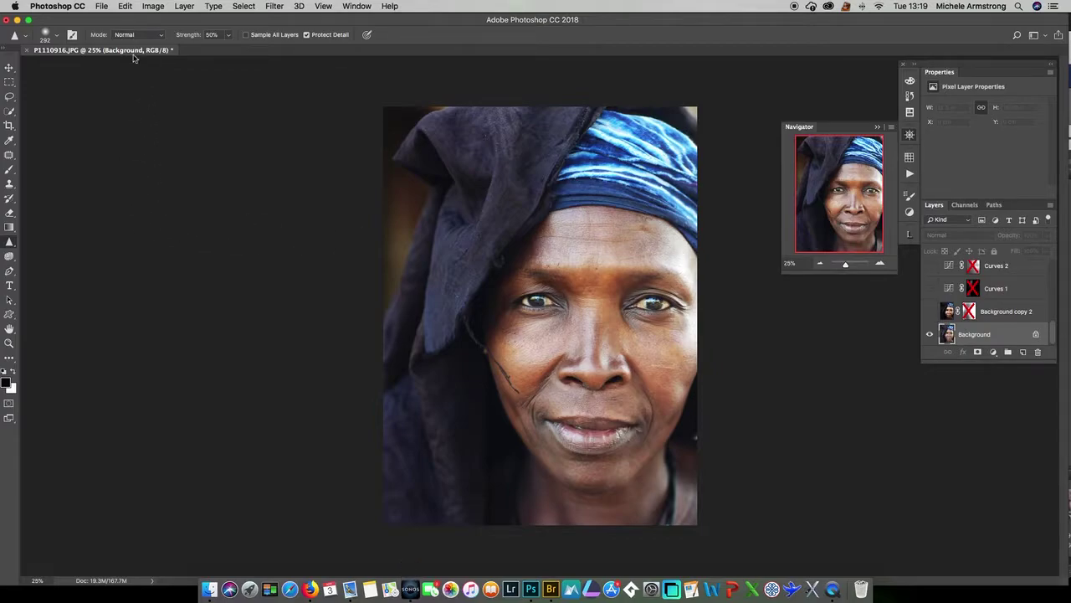
# Step: Open the portrait's Background layer in the Nik Collection's Color Efex Pro 4 filter
pyautogui.click(275, 5)
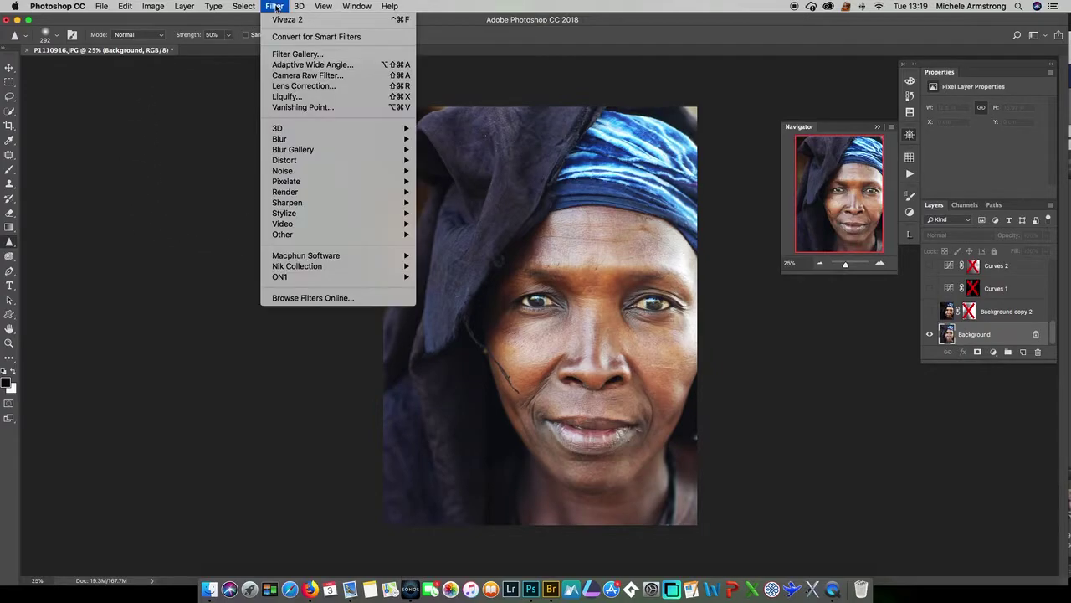
pyautogui.press('Escape')
pyautogui.click(275, 5)
pyautogui.moveTo(303, 270)
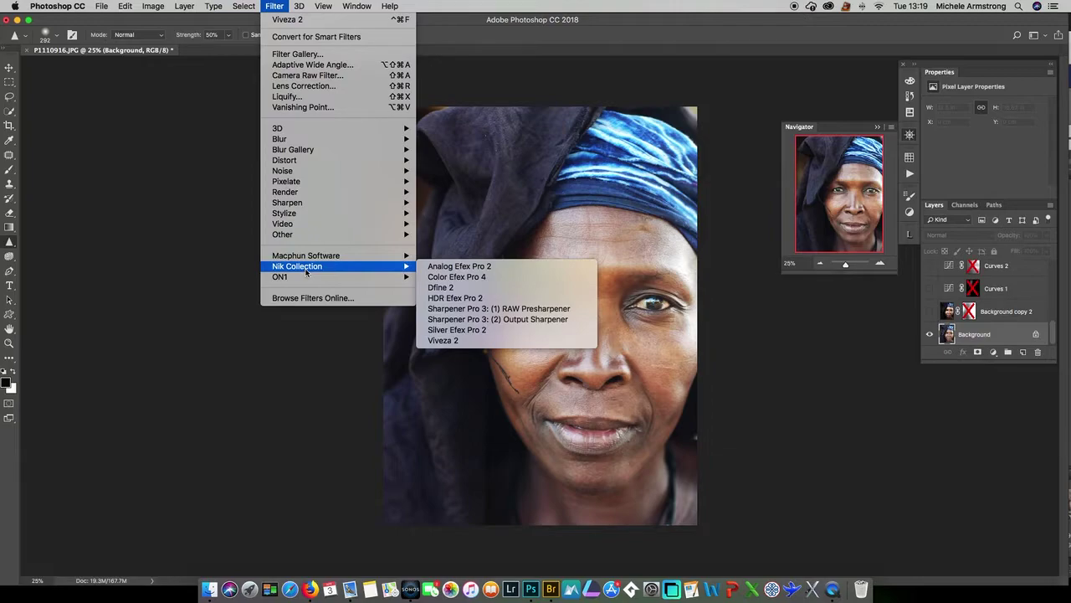
pyautogui.click(444, 278)
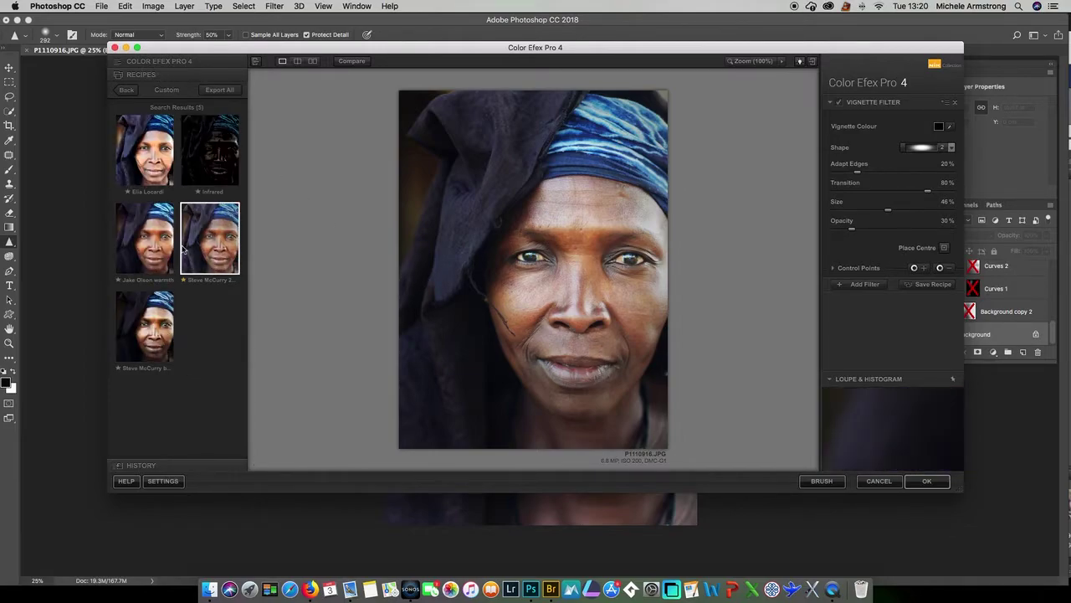
# Step: Look over the filter list and apply the custom recipe "Steve McCurry before multiply blend" to the portrait
pyautogui.click(166, 64)
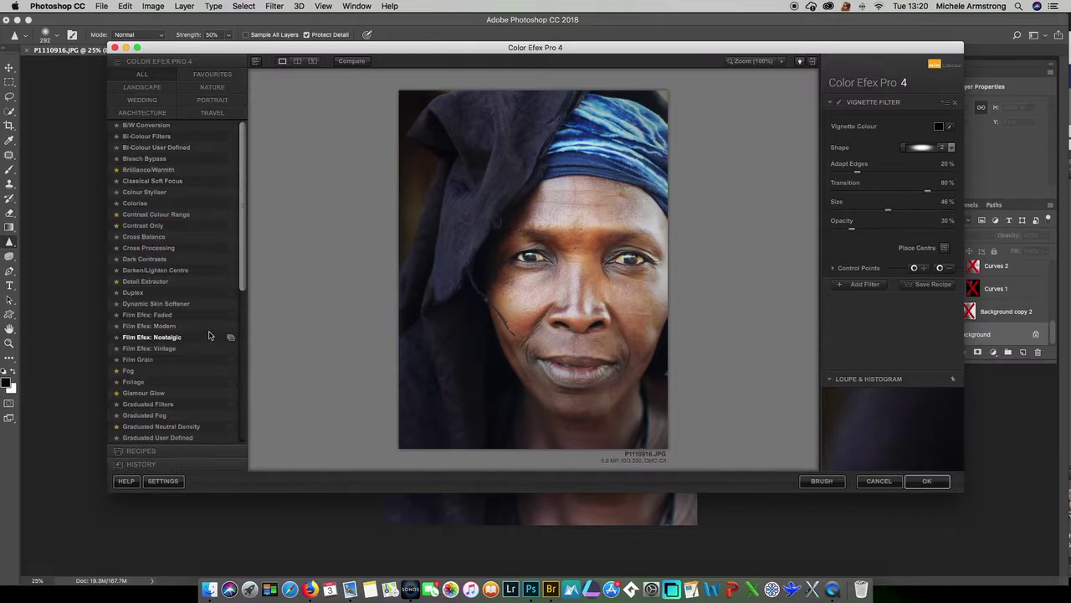
pyautogui.click(141, 452)
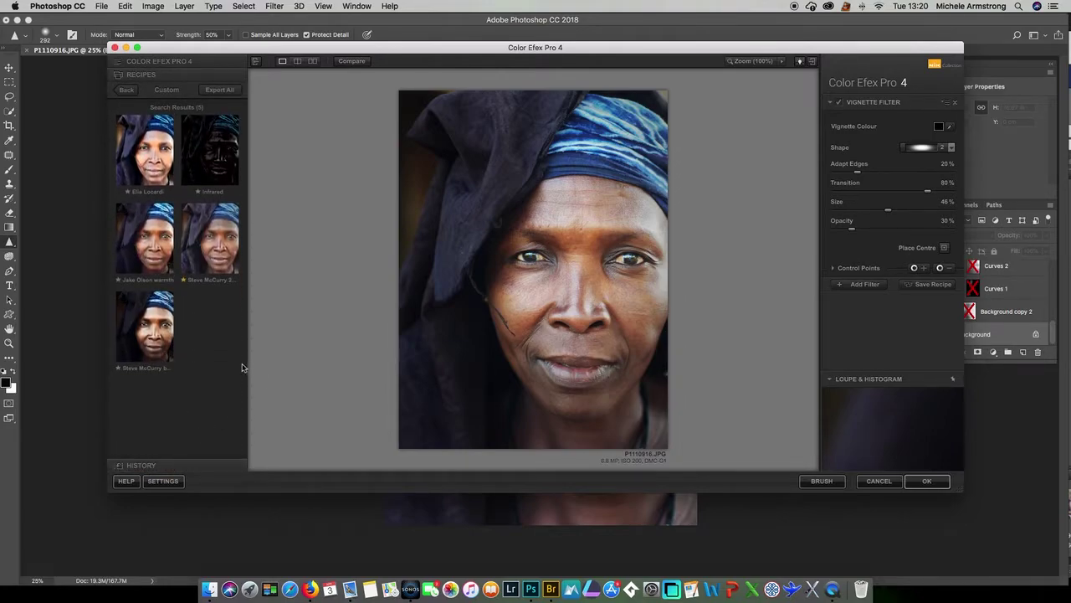
pyautogui.moveTo(171, 351)
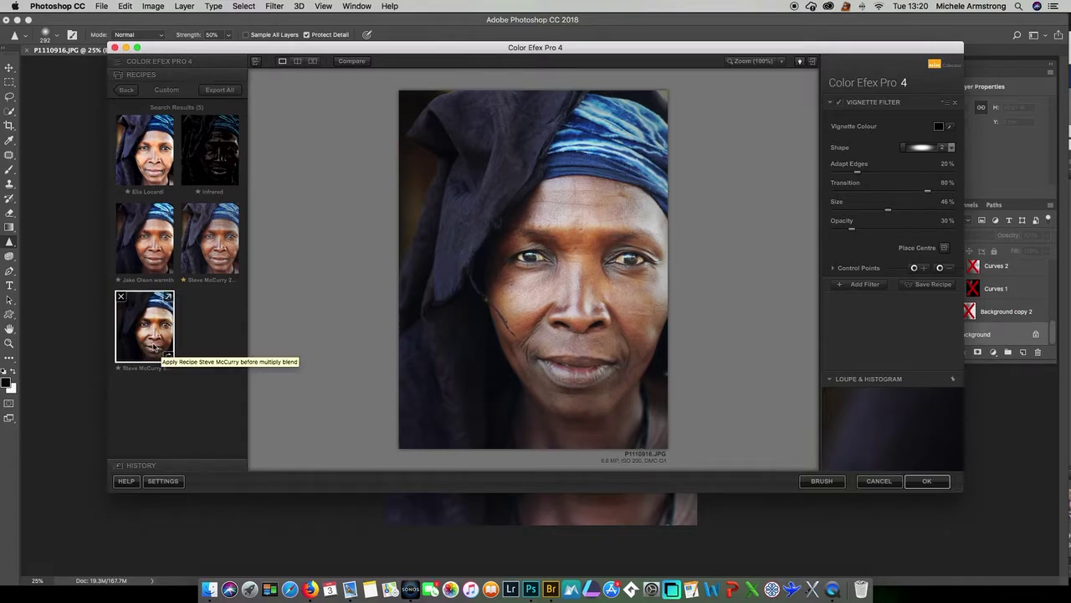
pyautogui.click(153, 348)
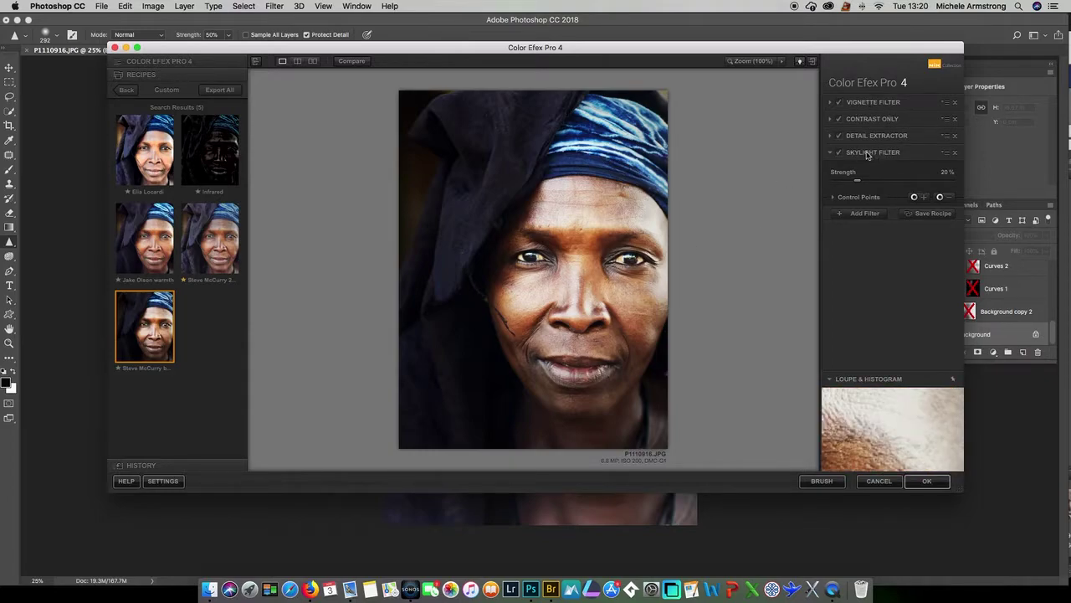
# Step: Turn off the recipe's Skylight Filter, Detail Extractor, Contrast Only and Vignette Filter effects
pyautogui.click(840, 154)
pyautogui.click(839, 119)
pyautogui.click(840, 102)
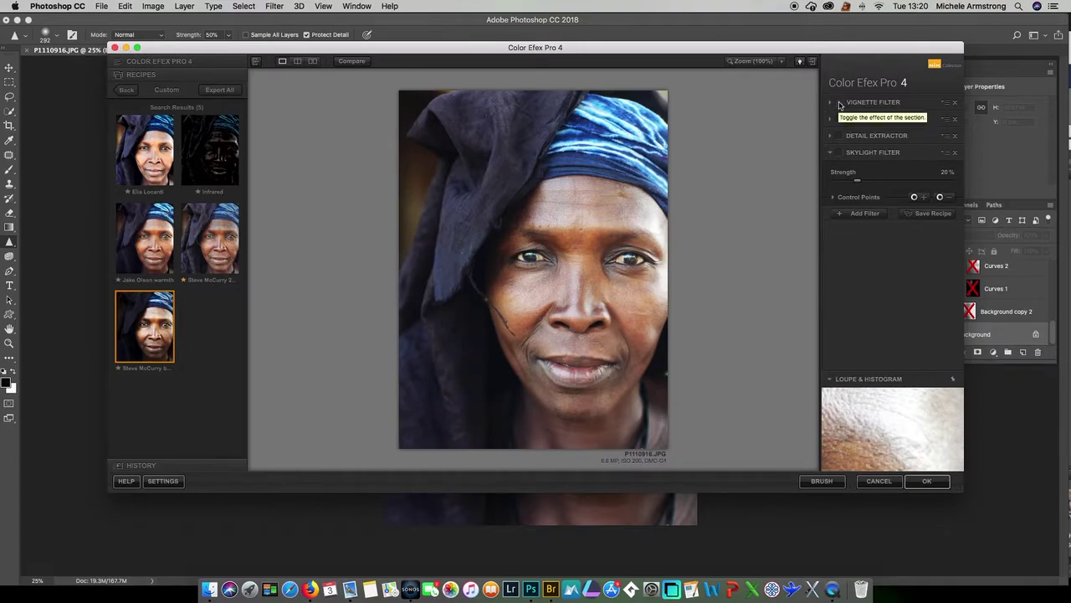
# Step: Preview the Vignette Filter, Contrast Only and Detail Extractor effects one by one, and leave Color Efex Pro 4 without applying them
pyautogui.click(841, 102)
pyautogui.click(840, 102)
pyautogui.click(840, 102)
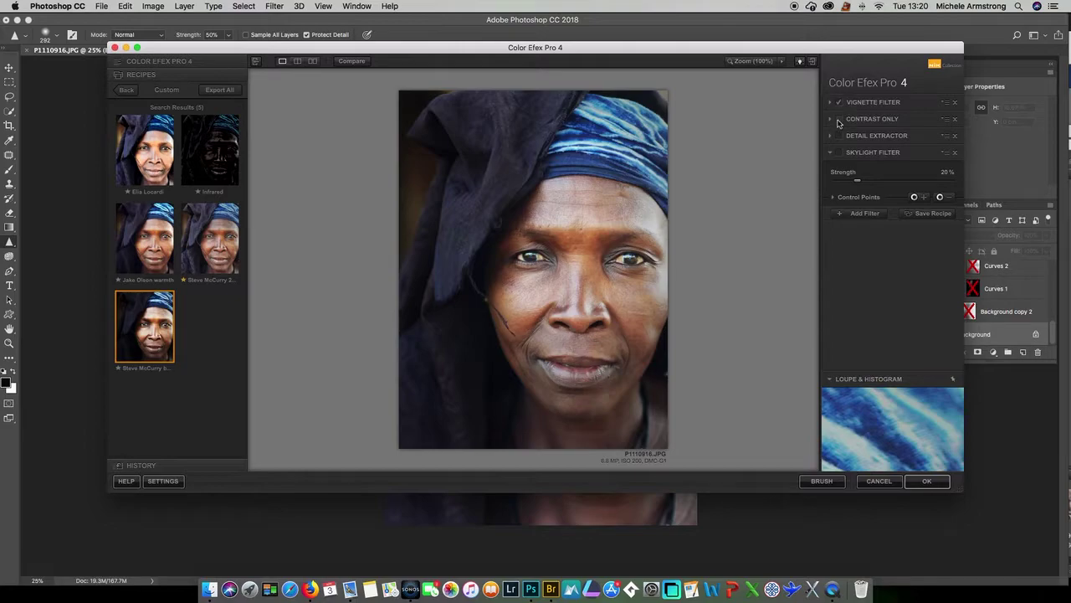
pyautogui.click(839, 121)
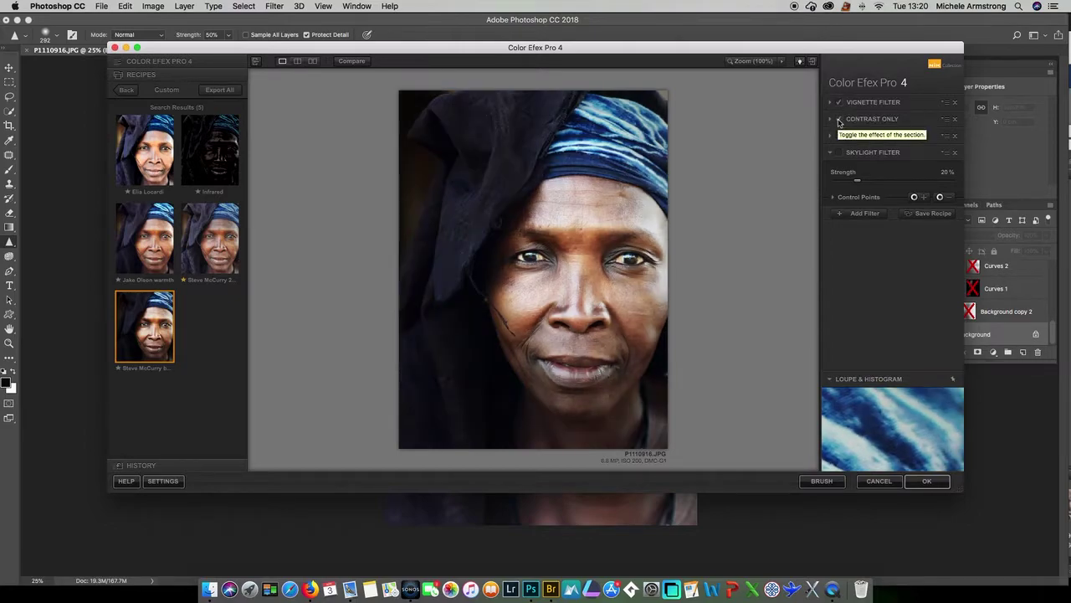
pyautogui.click(833, 120)
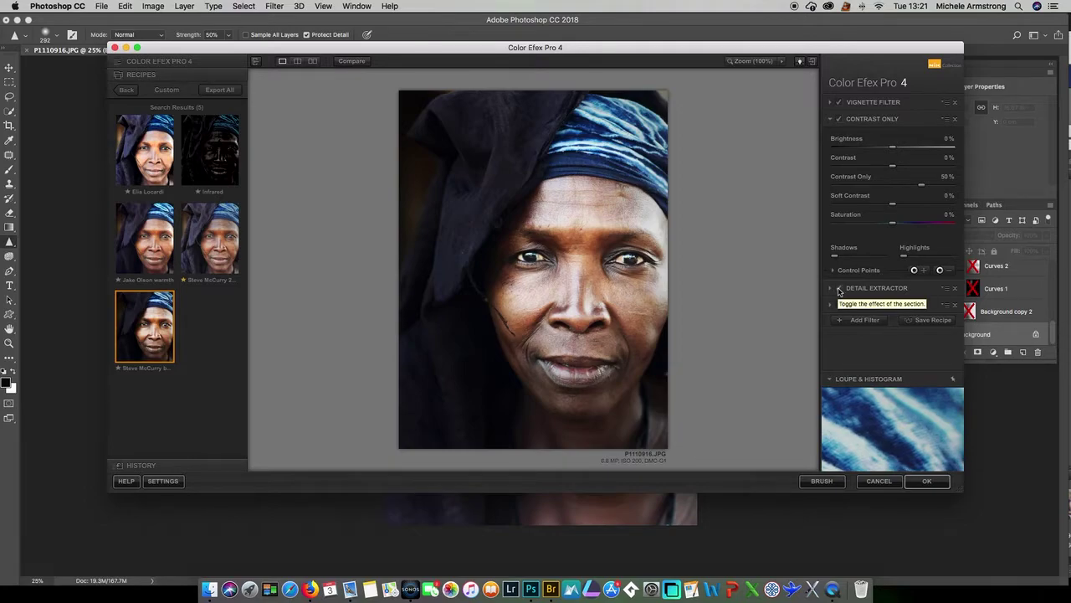
pyautogui.click(837, 289)
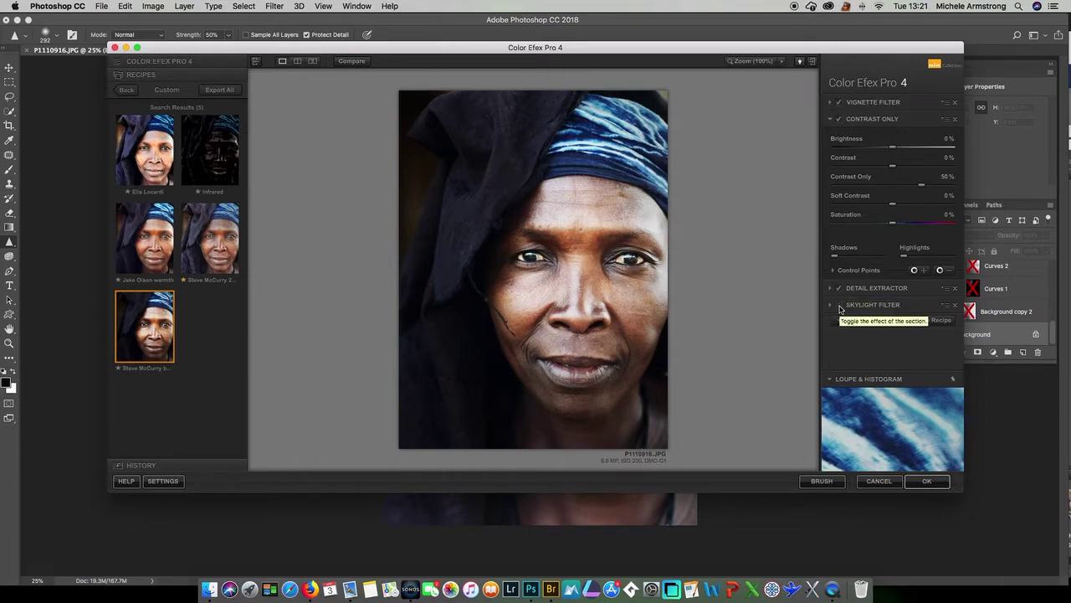
pyautogui.click(877, 482)
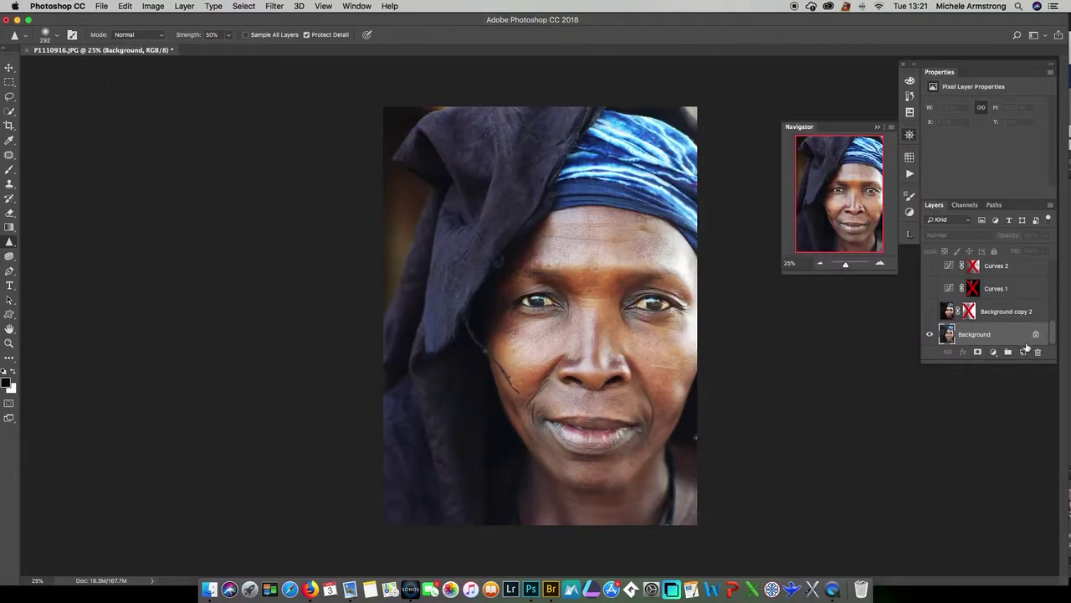
# Step: Show the Background copy 2 layer, compare it with the original by toggling its visibility, and select it
pyautogui.click(929, 311)
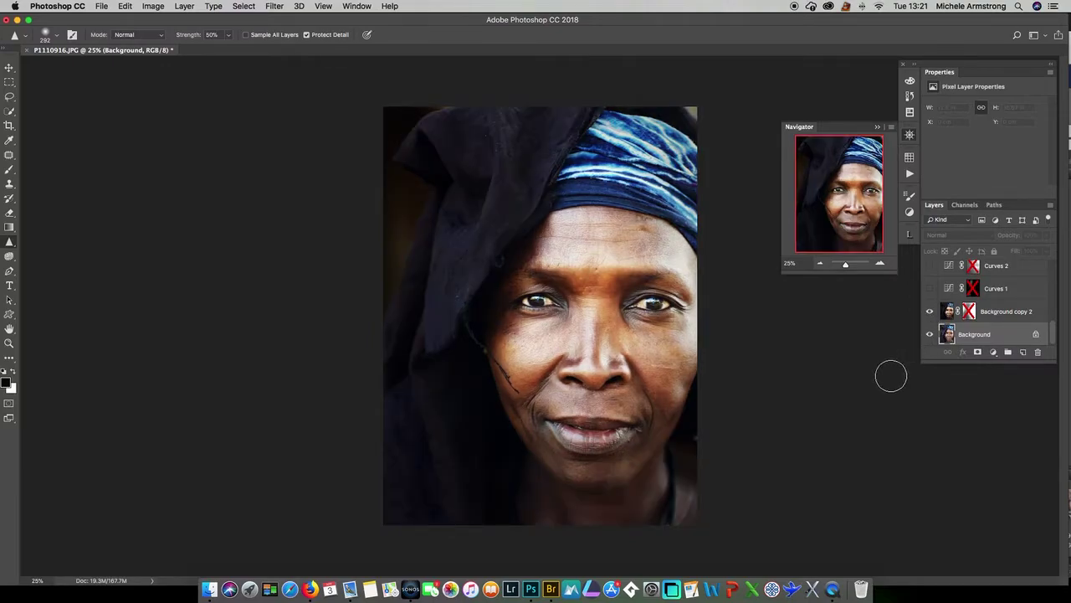
pyautogui.click(930, 312)
pyautogui.click(930, 311)
pyautogui.click(1006, 312)
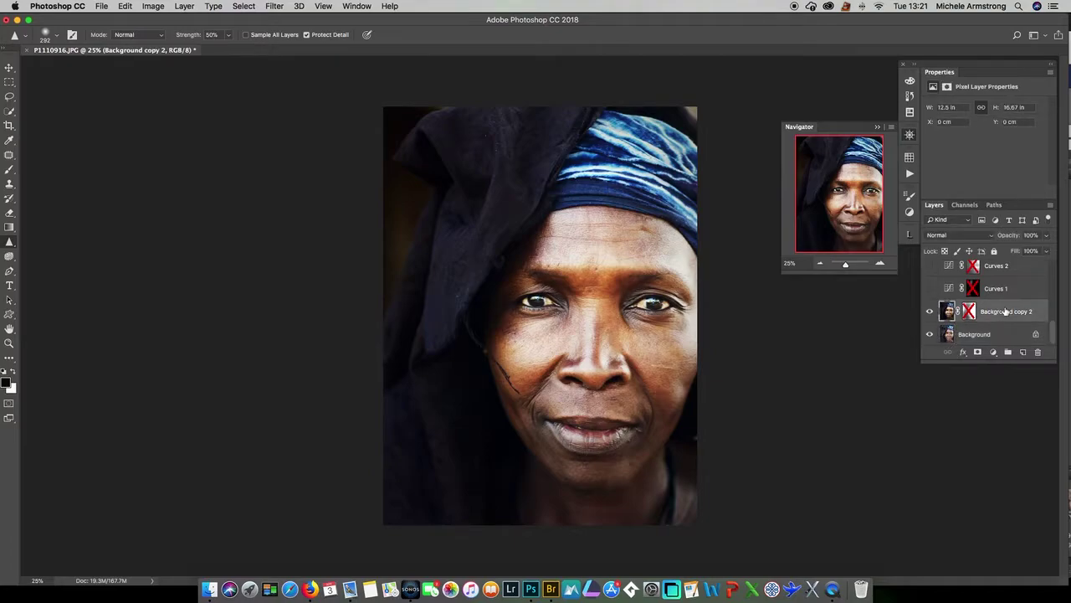
# Step: Set the blend mode of Background copy 2 to Multiply, comparing it against Normal
pyautogui.click(951, 238)
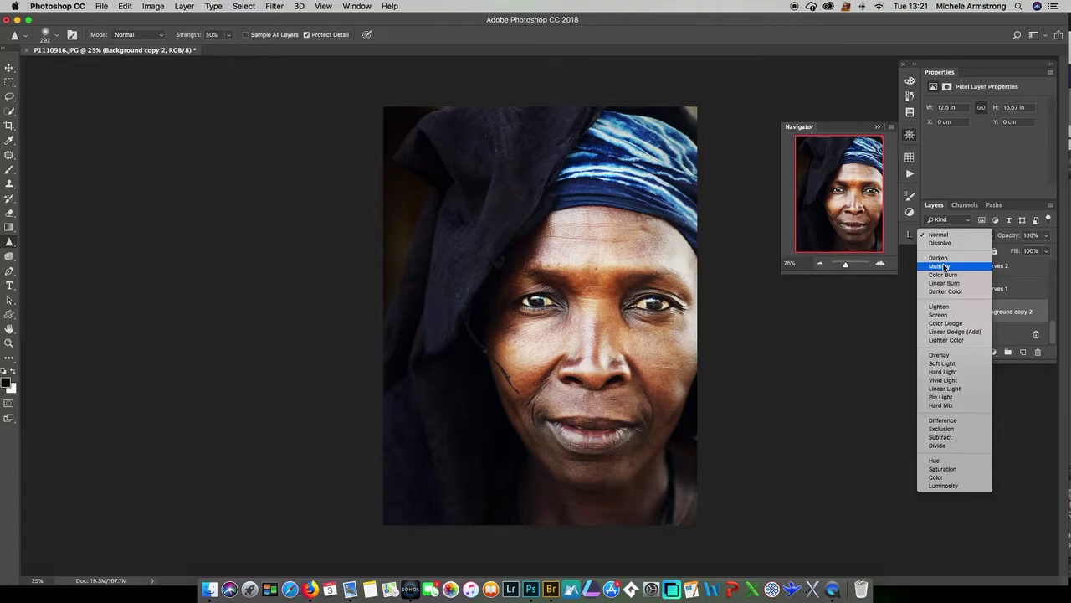
pyautogui.click(944, 266)
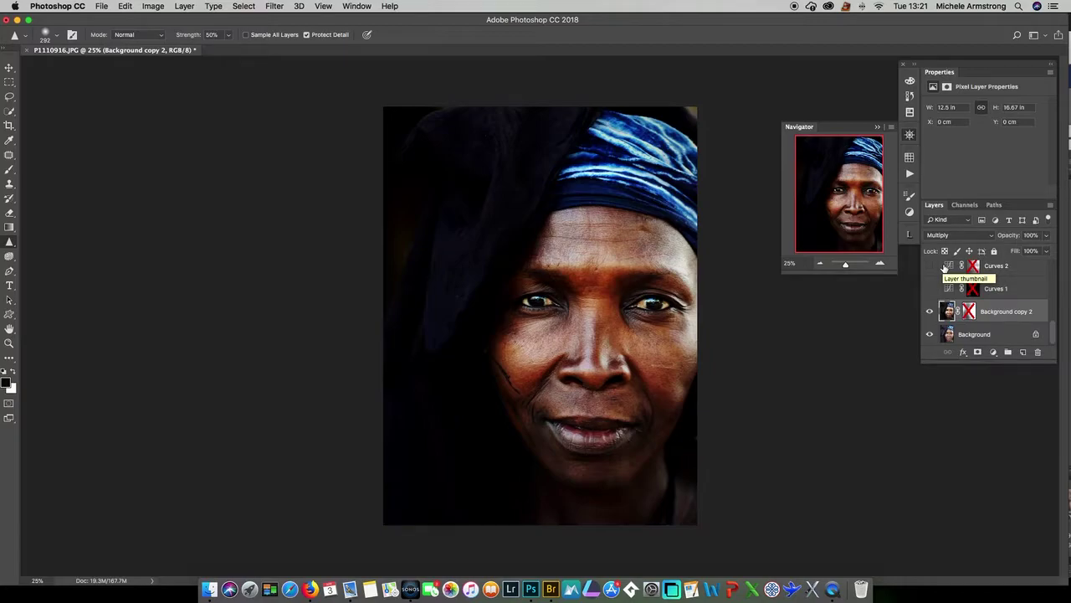
pyautogui.click(947, 235)
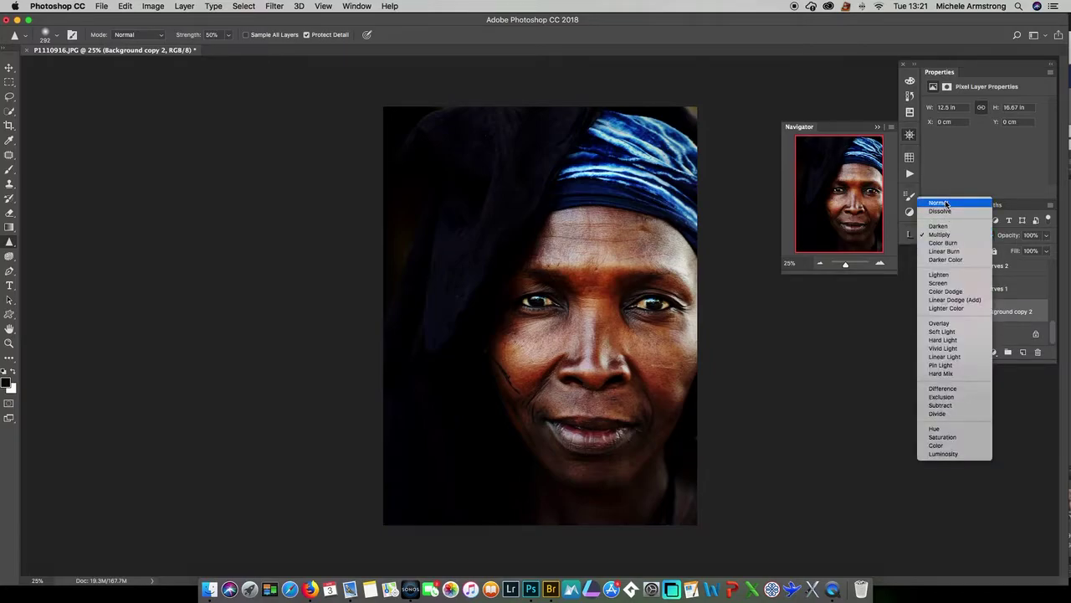
pyautogui.click(945, 203)
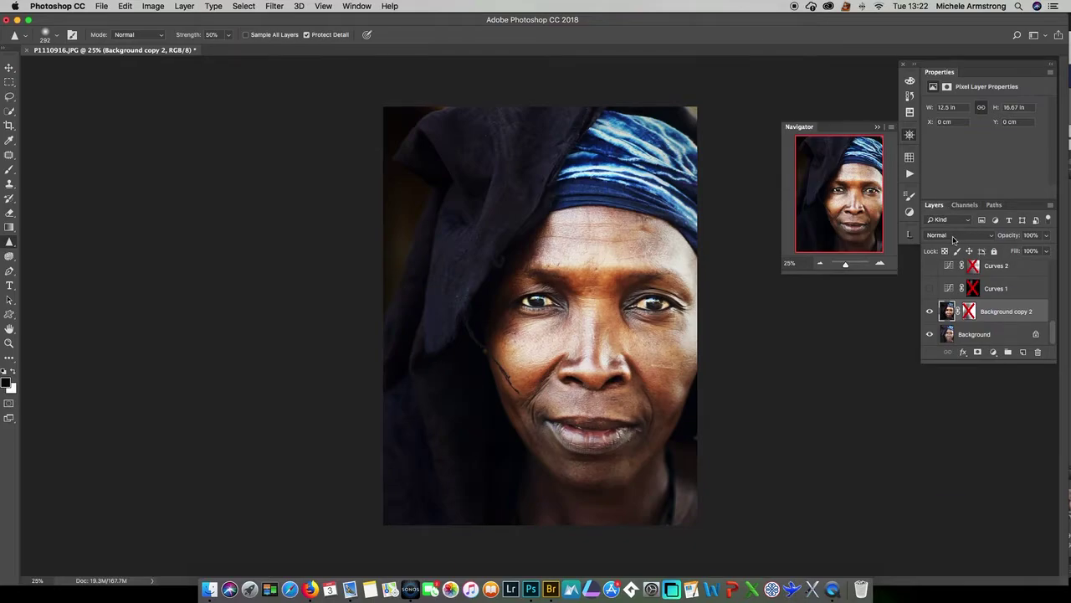
pyautogui.click(953, 240)
pyautogui.click(954, 268)
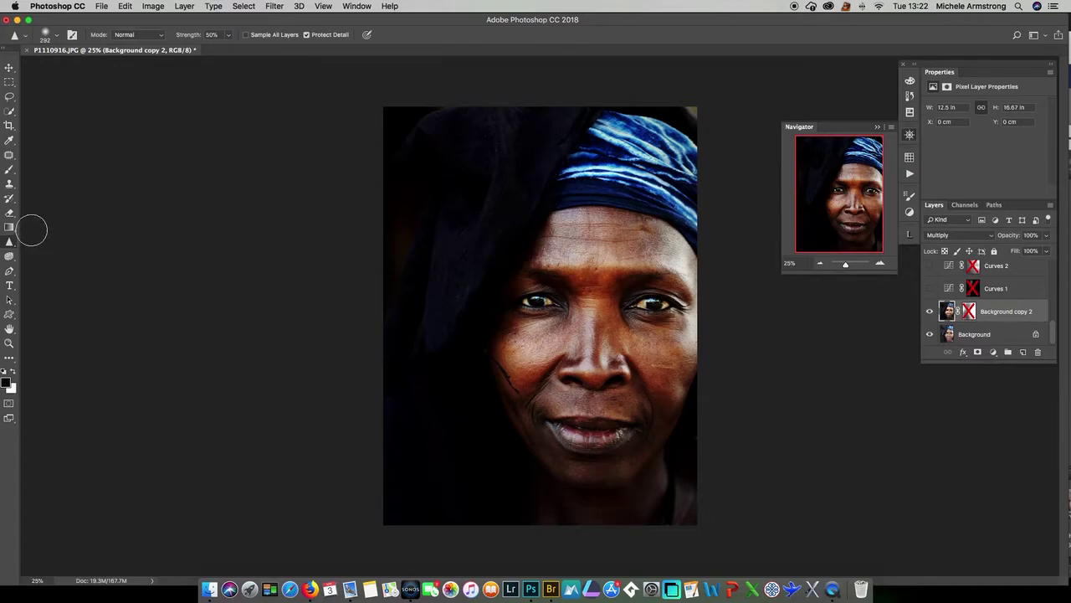
# Step: Select the Brush tool with opacity 31% and flow 31%
pyautogui.click(5, 172)
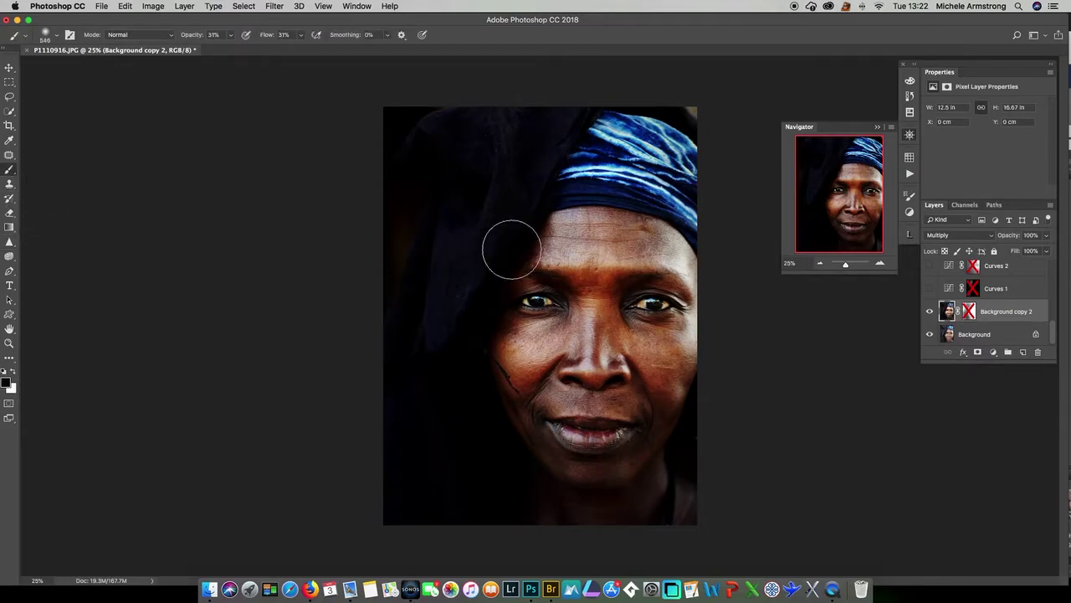
pyautogui.hotkey('shift', '3')
pyautogui.hotkey('shift', '1')
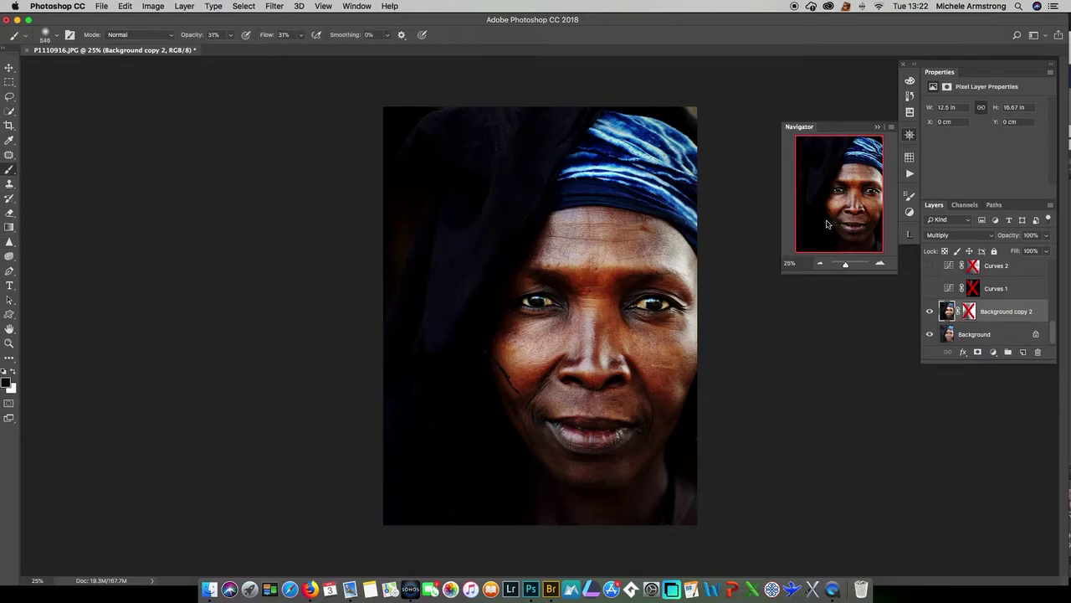
# Step: Enable the layer mask on Background copy 2, toggling it to compare the headscarf with and without the mask
pyautogui.keyDown('shift'); pyautogui.click(969, 312); pyautogui.keyUp('shift')
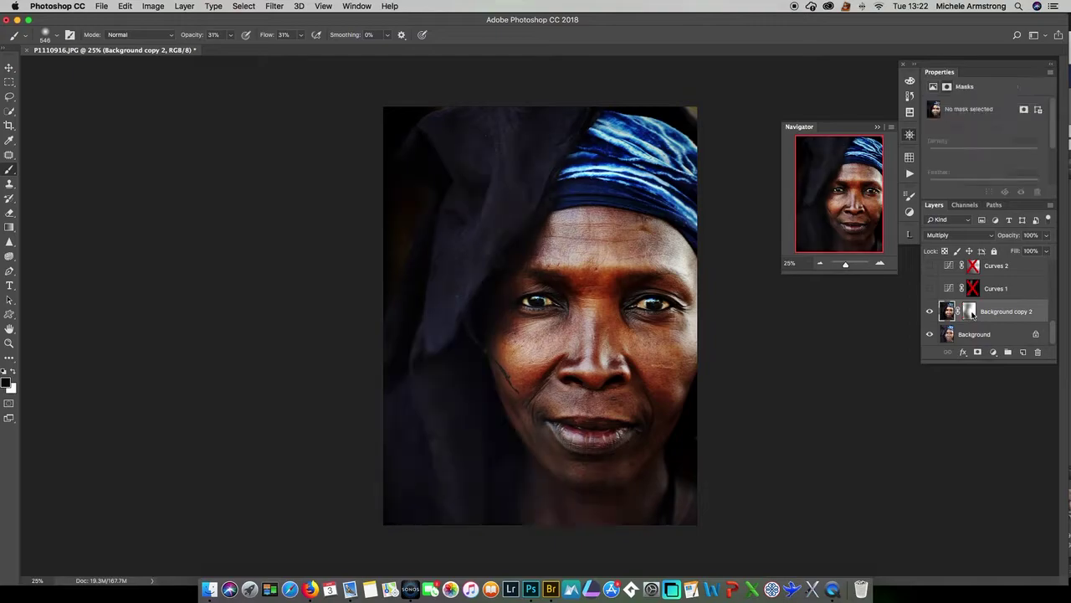
pyautogui.keyDown('shift'); pyautogui.click(969, 311); pyautogui.keyUp('shift')
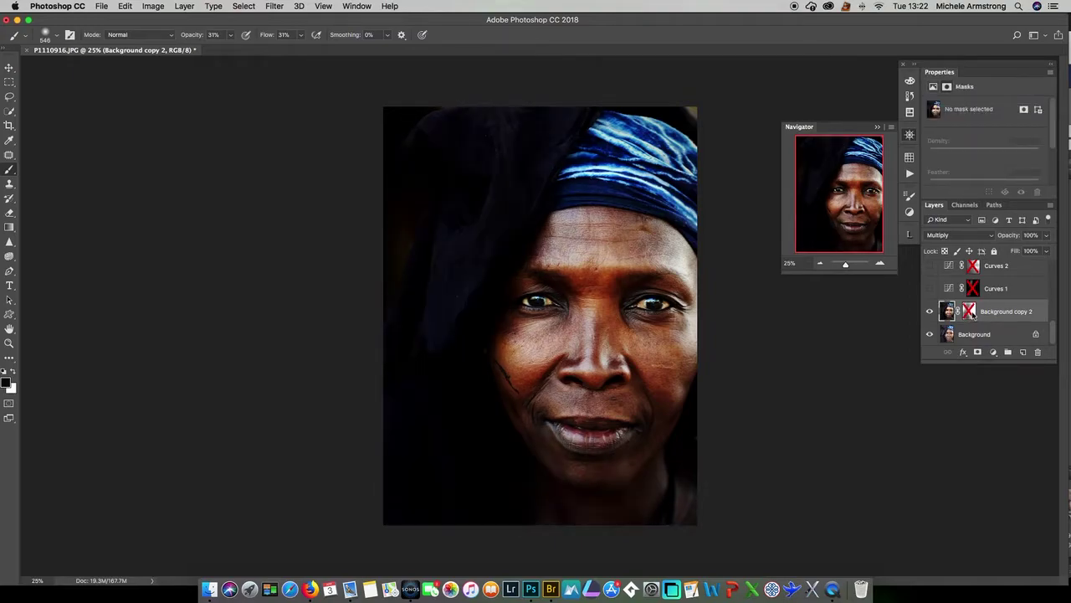
pyautogui.keyDown('shift'); pyautogui.click(969, 311); pyautogui.keyUp('shift')
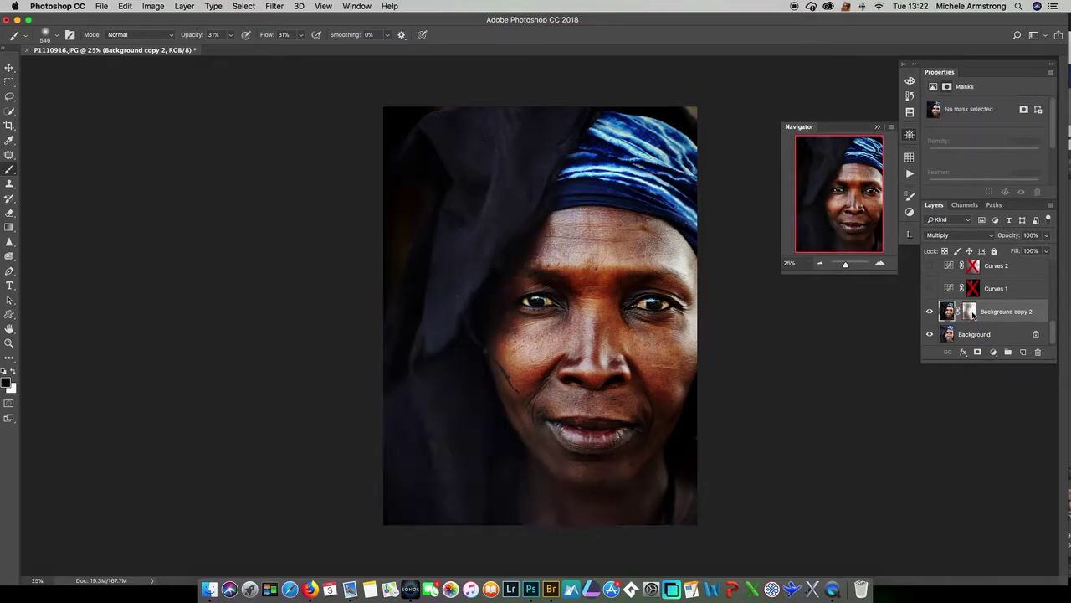
pyautogui.keyDown('shift'); pyautogui.click(969, 311); pyautogui.keyUp('shift')
pyautogui.keyDown('shift'); pyautogui.click(969, 311); pyautogui.keyUp('shift')
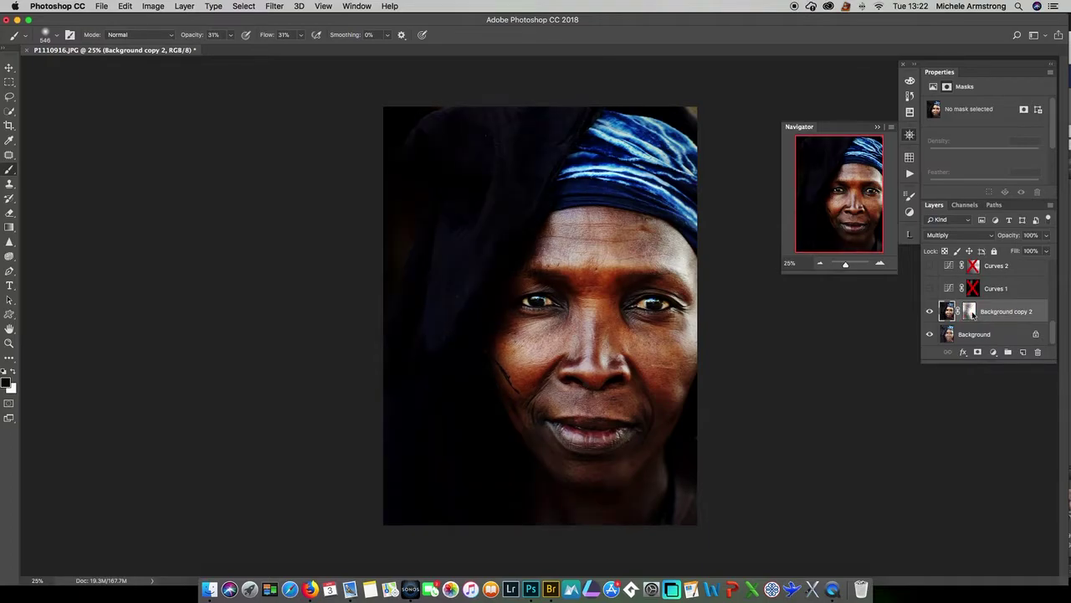
pyautogui.keyDown('shift'); pyautogui.click(969, 311); pyautogui.keyUp('shift')
pyautogui.keyDown('shift'); pyautogui.click(969, 311); pyautogui.keyUp('shift')
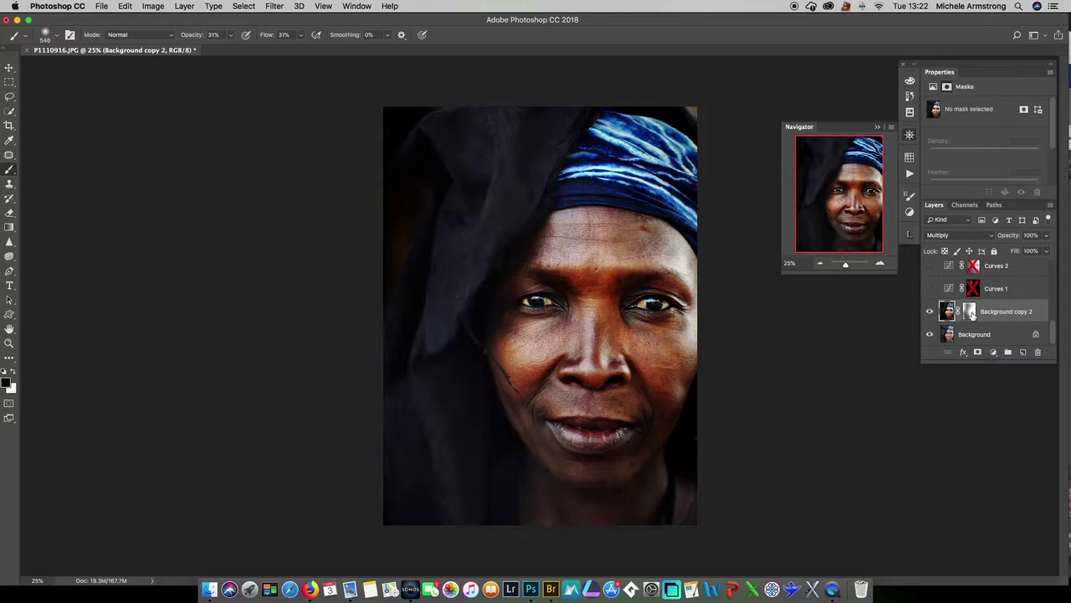
# Step: Compare the headscarf with the Background copy 2 layer mask disabled and enabled, leaving the mask on
pyautogui.keyDown('shift'); pyautogui.click(969, 311); pyautogui.keyUp('shift')
pyautogui.keyDown('shift'); pyautogui.click(969, 311); pyautogui.keyUp('shift')
pyautogui.keyDown('shift'); pyautogui.click(969, 311); pyautogui.keyUp('shift')
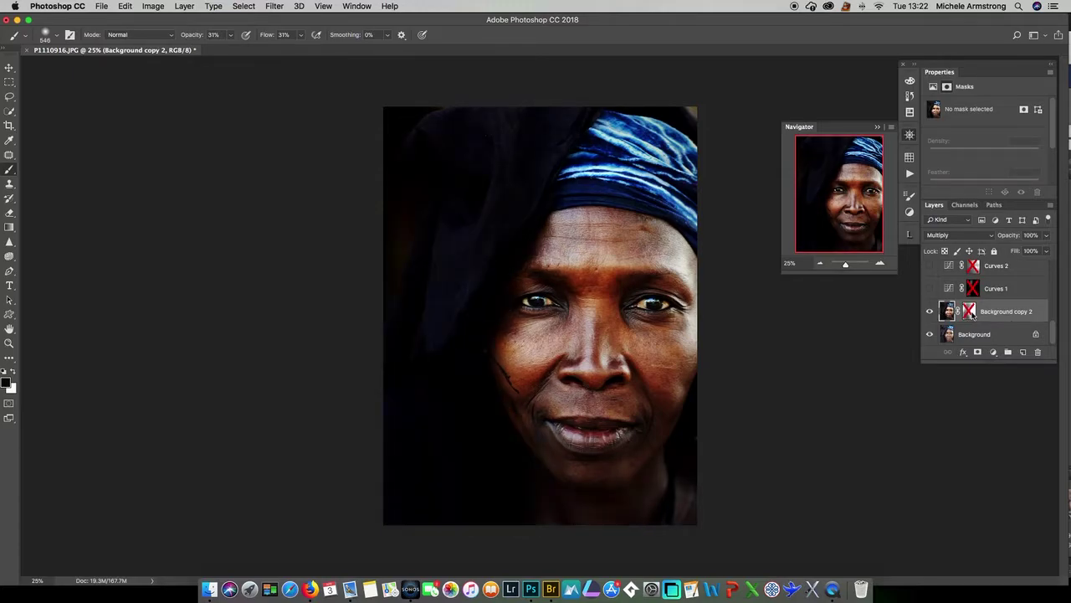
pyautogui.keyDown('shift'); pyautogui.click(969, 311); pyautogui.keyUp('shift')
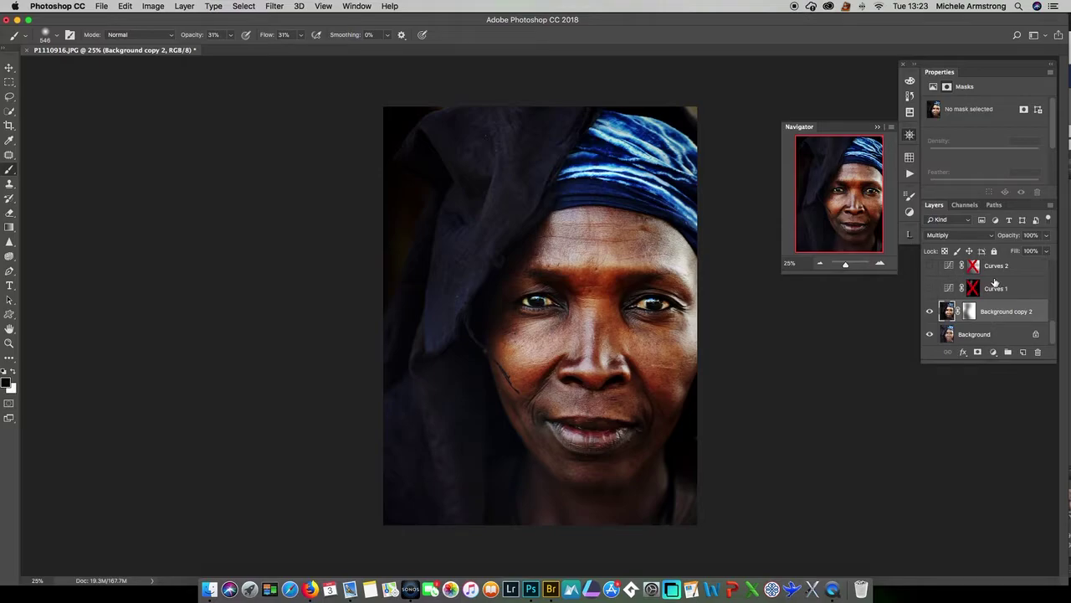
# Step: Show and select the Curves 1 adjustment layer, toggling its visibility to compare its brightening effect
pyautogui.click(930, 289)
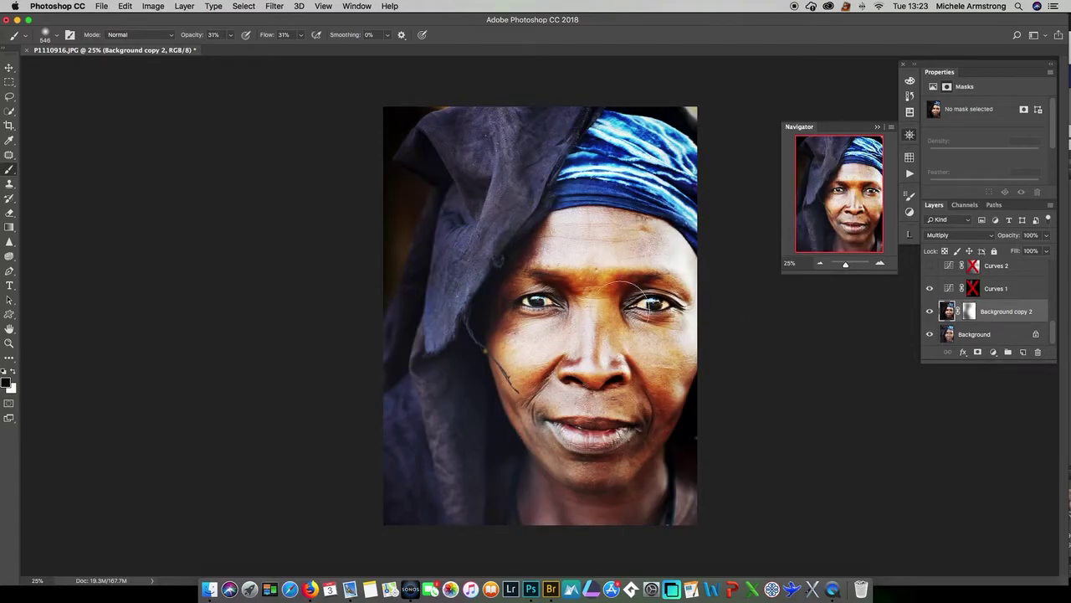
pyautogui.click(949, 291)
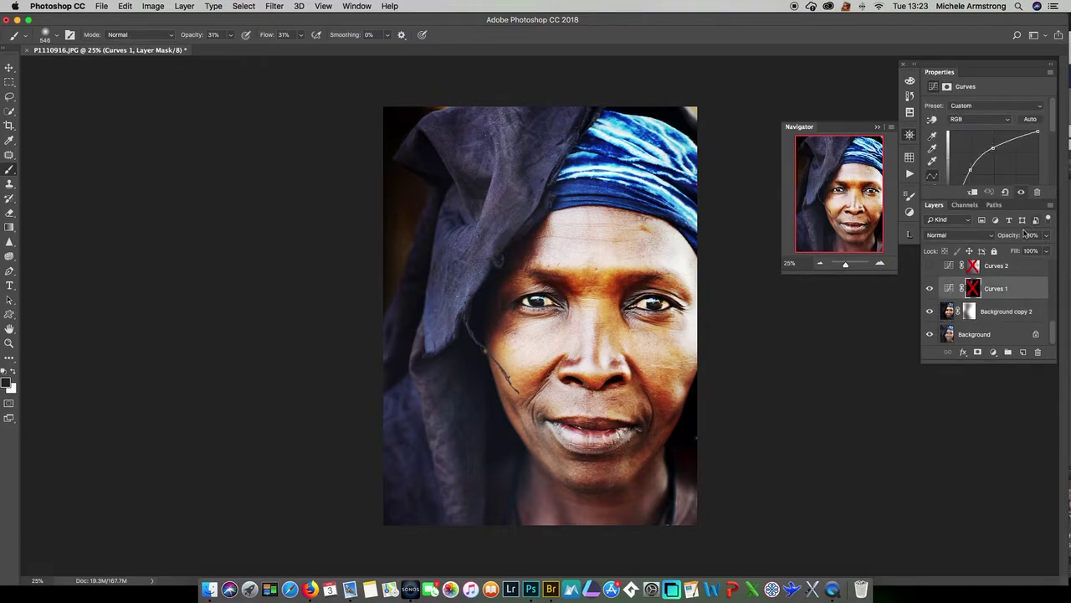
pyautogui.click(929, 290)
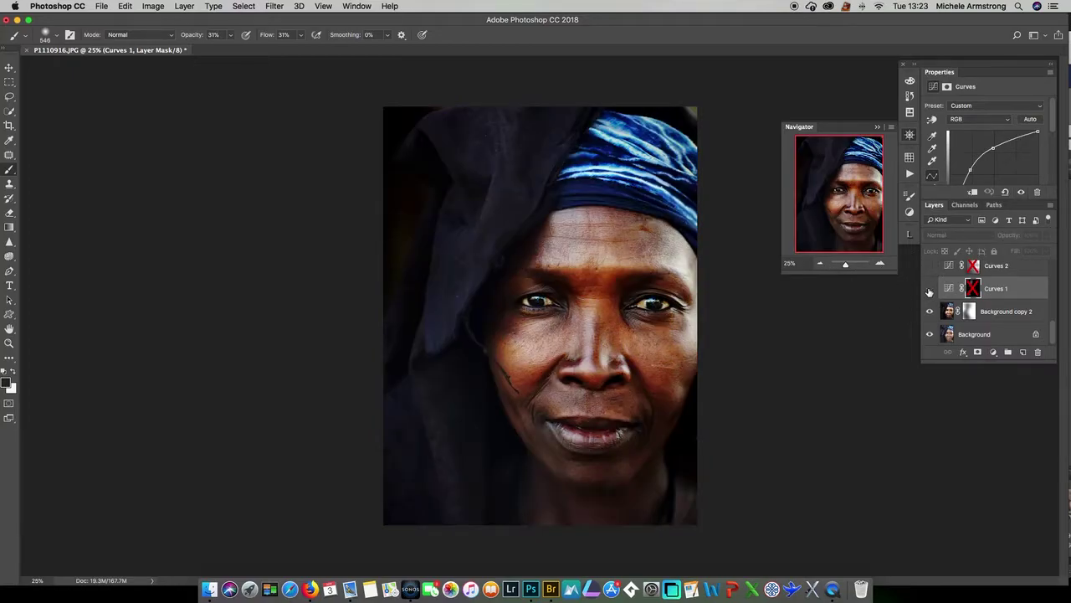
pyautogui.click(929, 290)
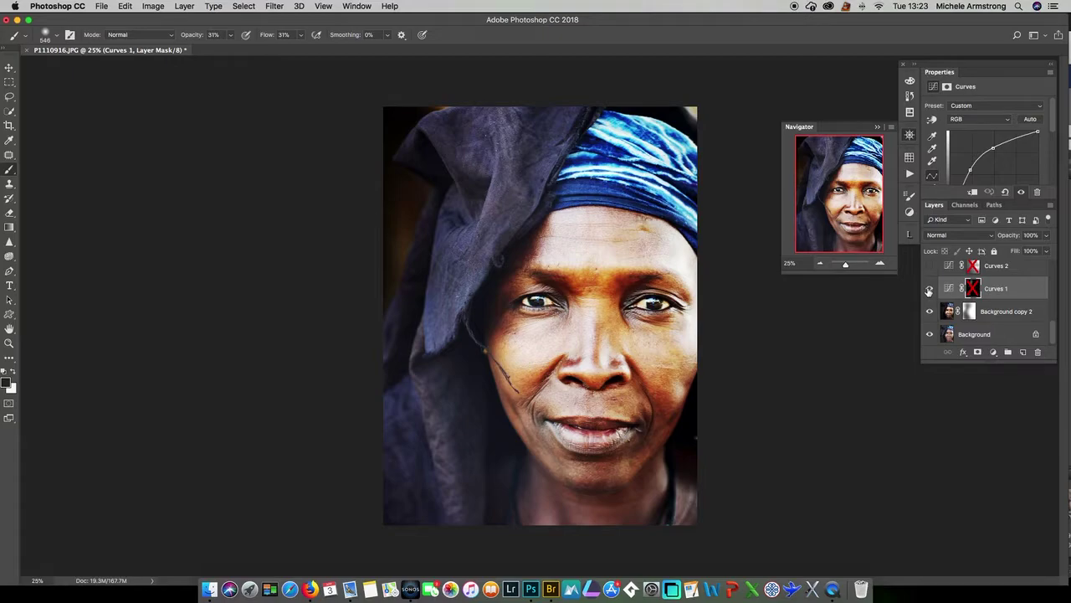
# Step: Enable the layer mask on Curves 1 and review the mask's properties, including the Invert option
pyautogui.keyDown('shift'); pyautogui.click(974, 287); pyautogui.keyUp('shift')
pyautogui.keyDown('shift'); pyautogui.click(976, 289); pyautogui.keyUp('shift')
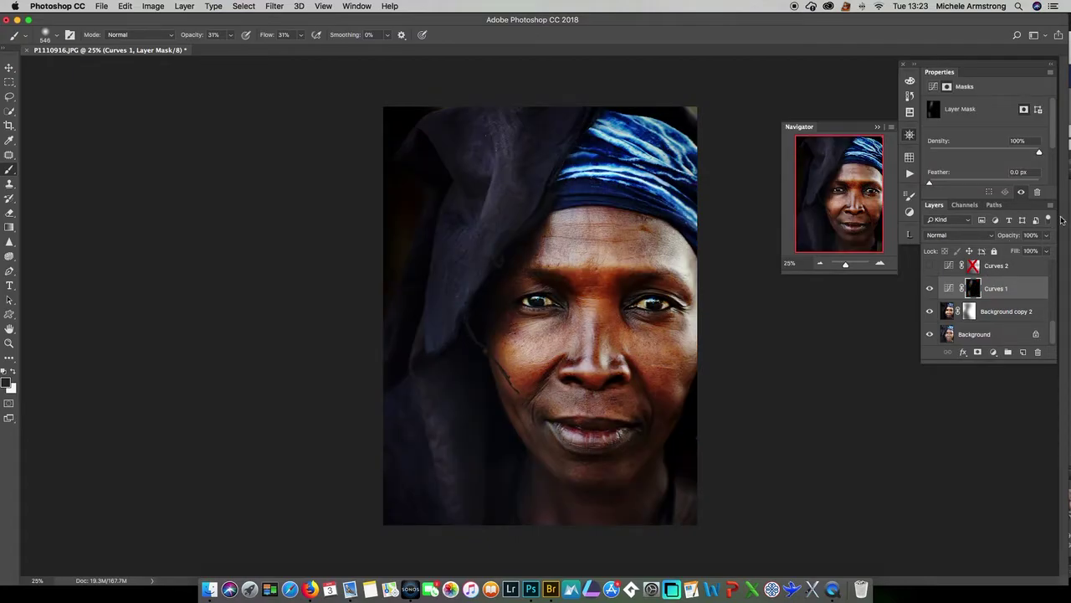
pyautogui.scroll(-3, 1056, 150)
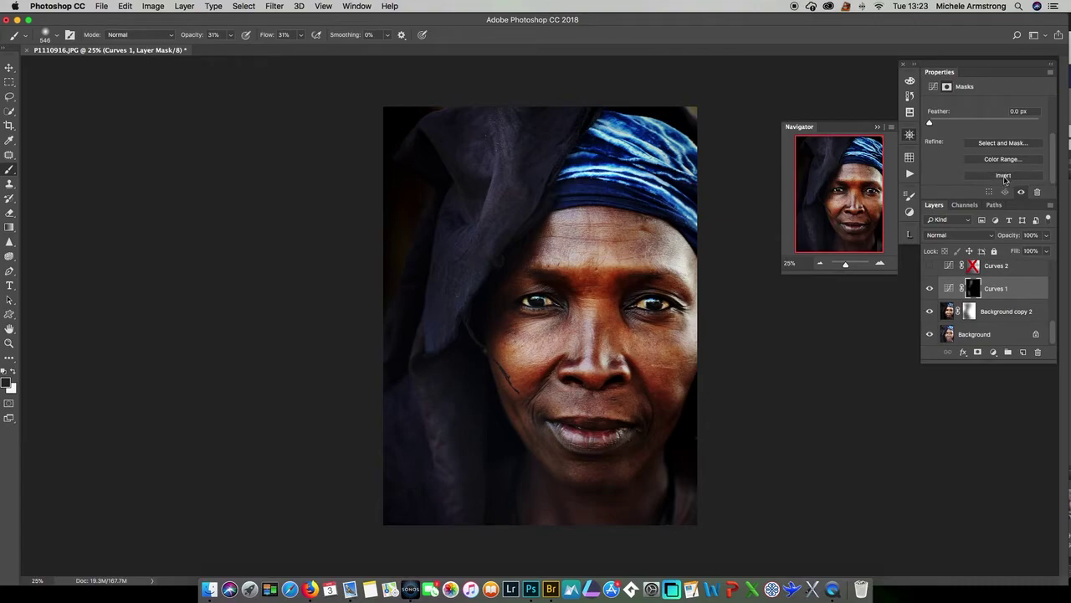
pyautogui.scroll(3, 1056, 182)
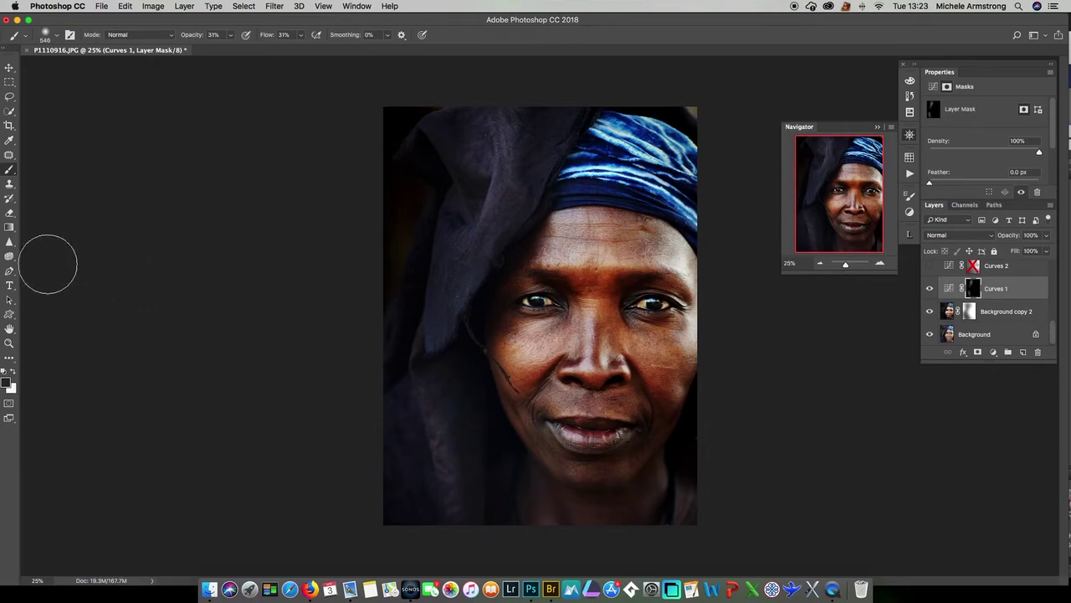
pyautogui.moveTo(563, 301); pyautogui.dragTo(576, 287)
pyautogui.press('super+z')
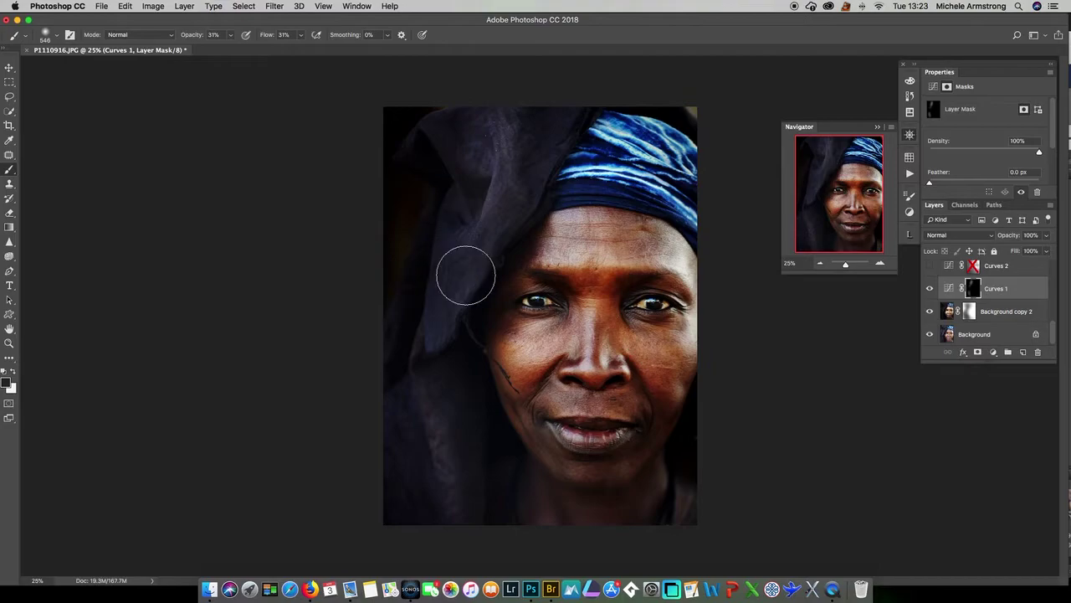
# Step: Show the Curves 2 layer and enable its layer mask, toggling the mask to compare the headscarf and face
pyautogui.scroll(2, 1055, 326)
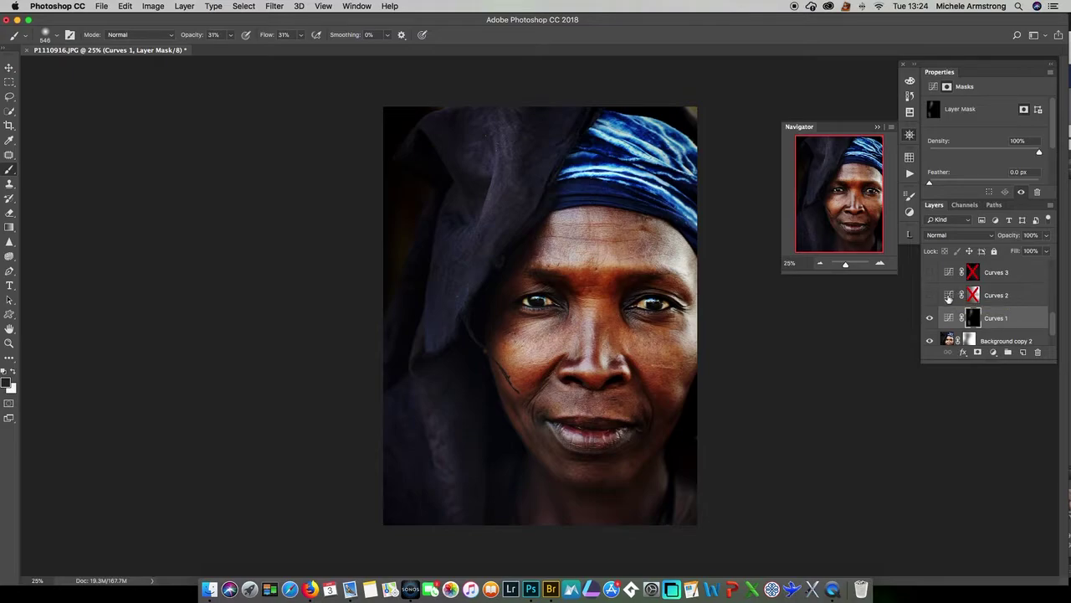
pyautogui.click(929, 295)
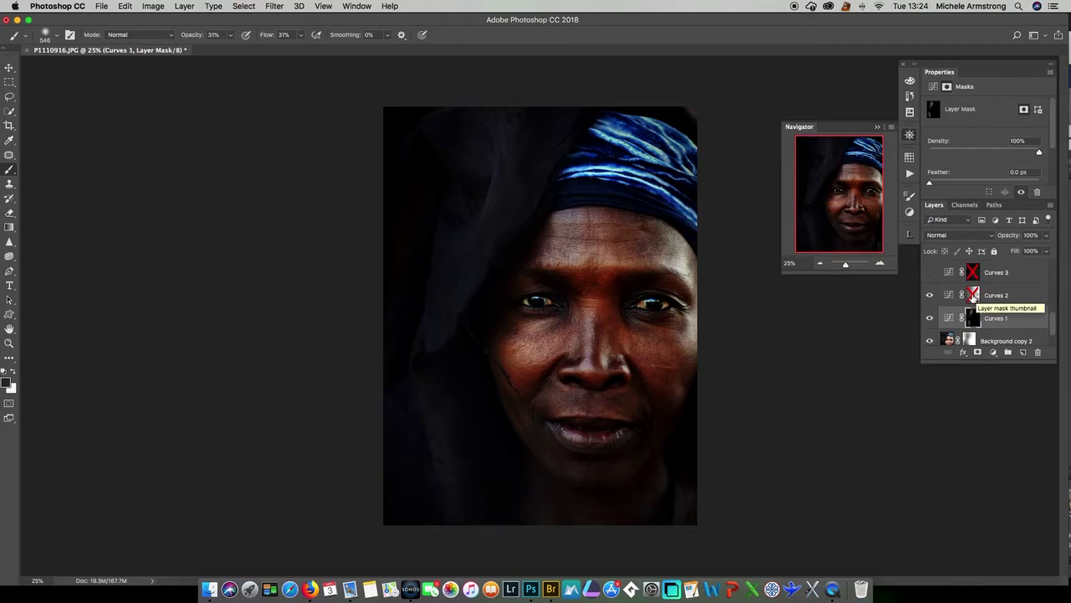
pyautogui.keyDown('shift'); pyautogui.click(972, 294); pyautogui.keyUp('shift')
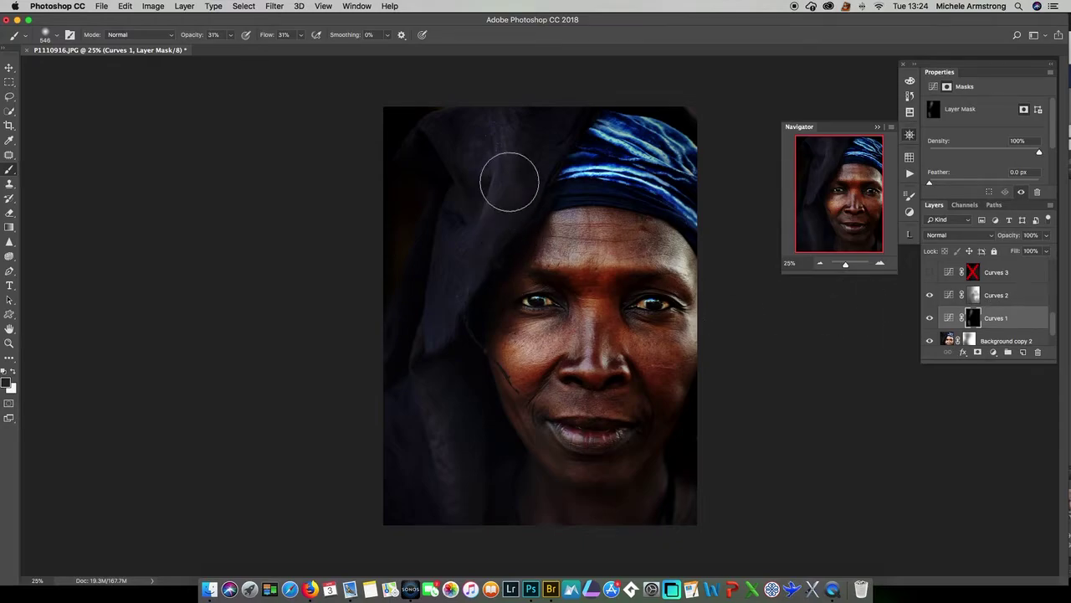
pyautogui.keyDown('shift'); pyautogui.click(973, 295); pyautogui.keyUp('shift')
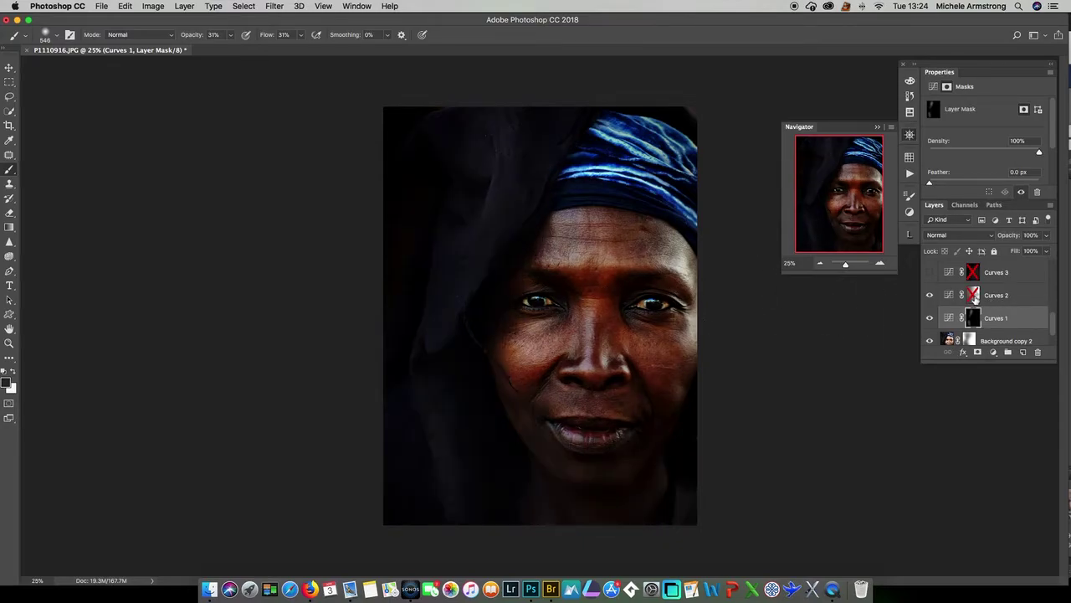
pyautogui.keyDown('shift'); pyautogui.click(973, 295); pyautogui.keyUp('shift')
pyautogui.keyDown('shift'); pyautogui.click(973, 295); pyautogui.keyUp('shift')
pyautogui.keyDown('shift'); pyautogui.click(973, 296); pyautogui.keyUp('shift')
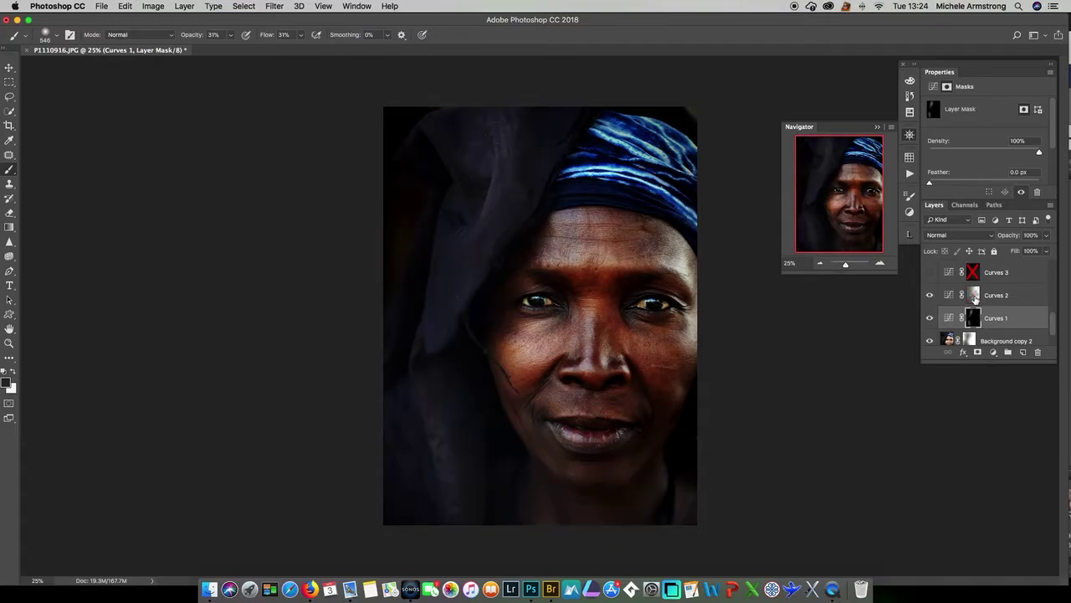
# Step: Show the Curves 3 and Curves 4 adjustment layers and enable their layer masks
pyautogui.click(929, 272)
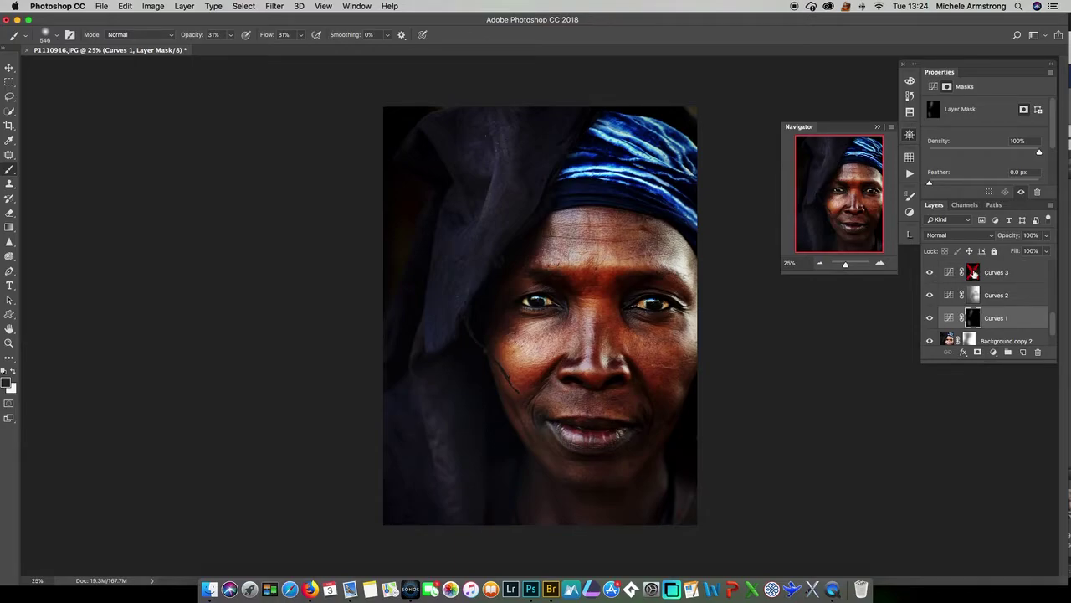
pyautogui.keyDown('shift'); pyautogui.click(973, 273); pyautogui.keyUp('shift')
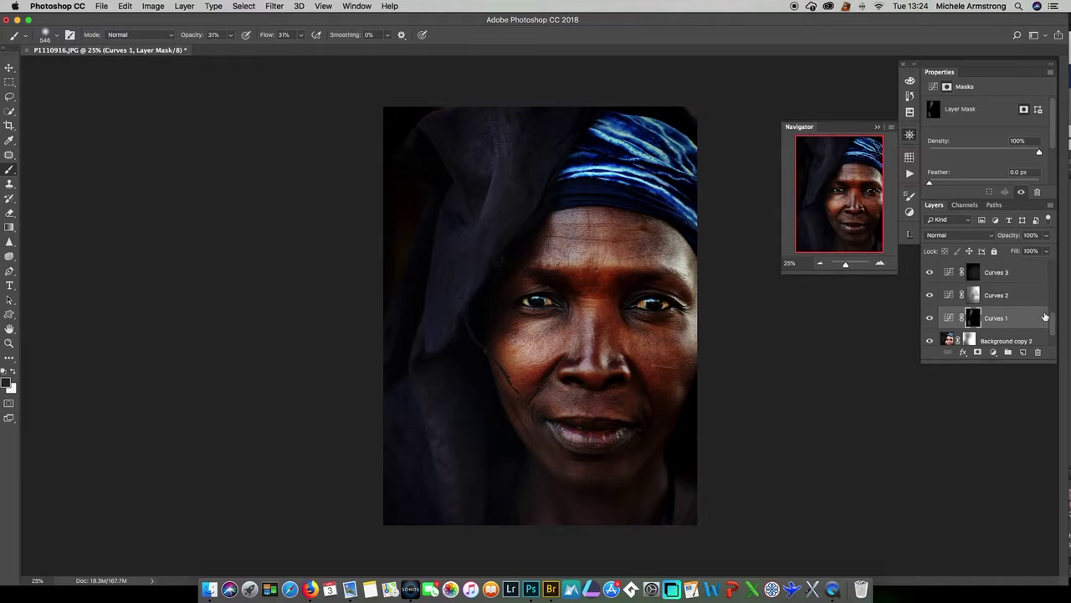
pyautogui.scroll(1, 1055, 314)
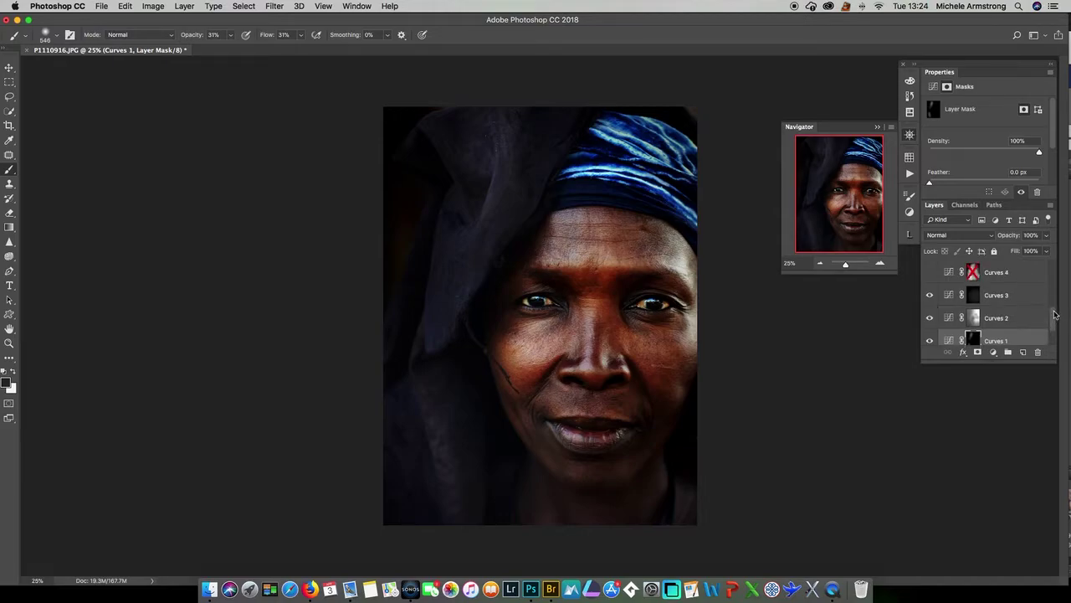
pyautogui.click(929, 273)
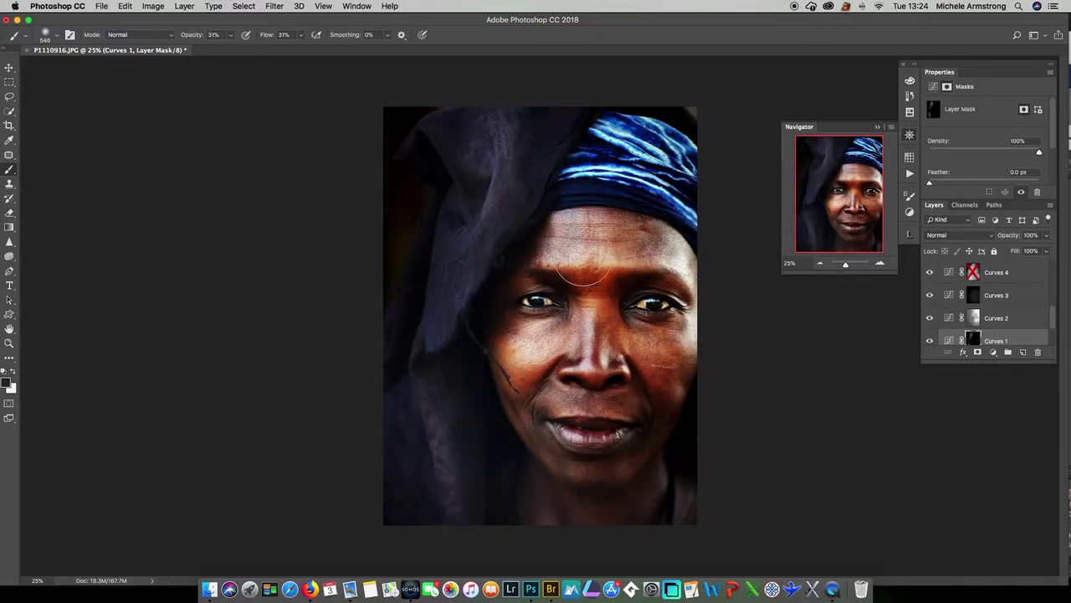
pyautogui.keyDown('shift'); pyautogui.click(971, 273); pyautogui.keyUp('shift')
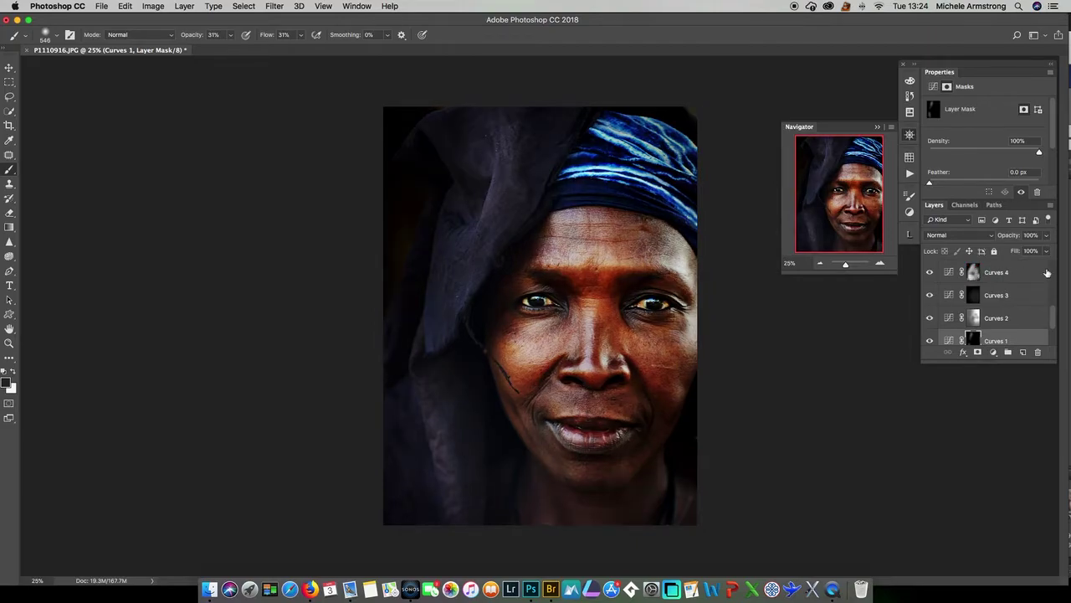
# Step: Show the Curves 5 and Curves 6 adjustment layers and enable their layer masks
pyautogui.moveTo(1053, 316); pyautogui.dragTo(1055, 306)
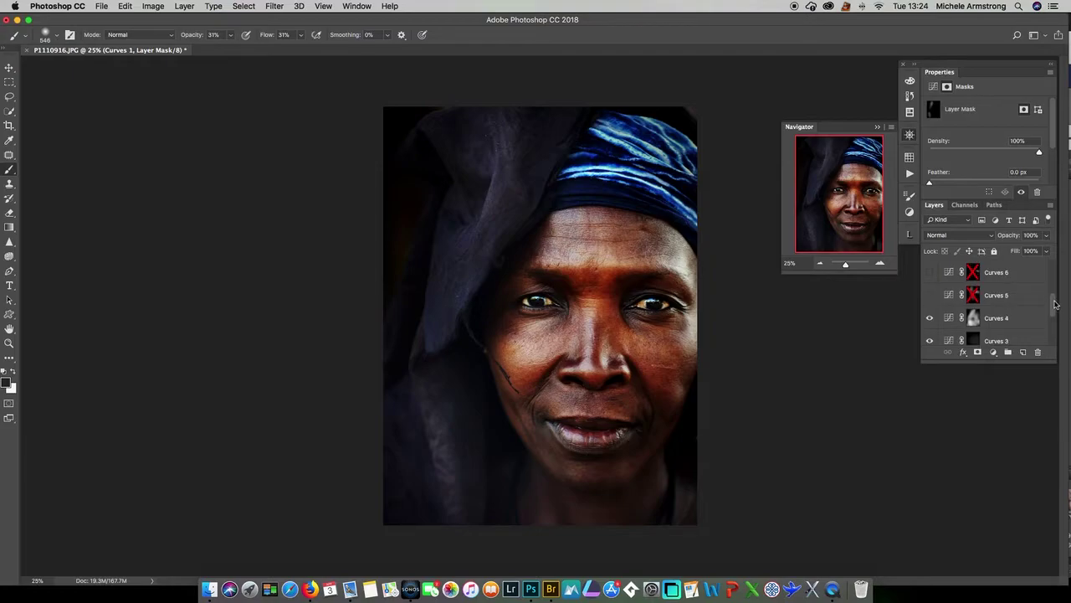
pyautogui.click(930, 296)
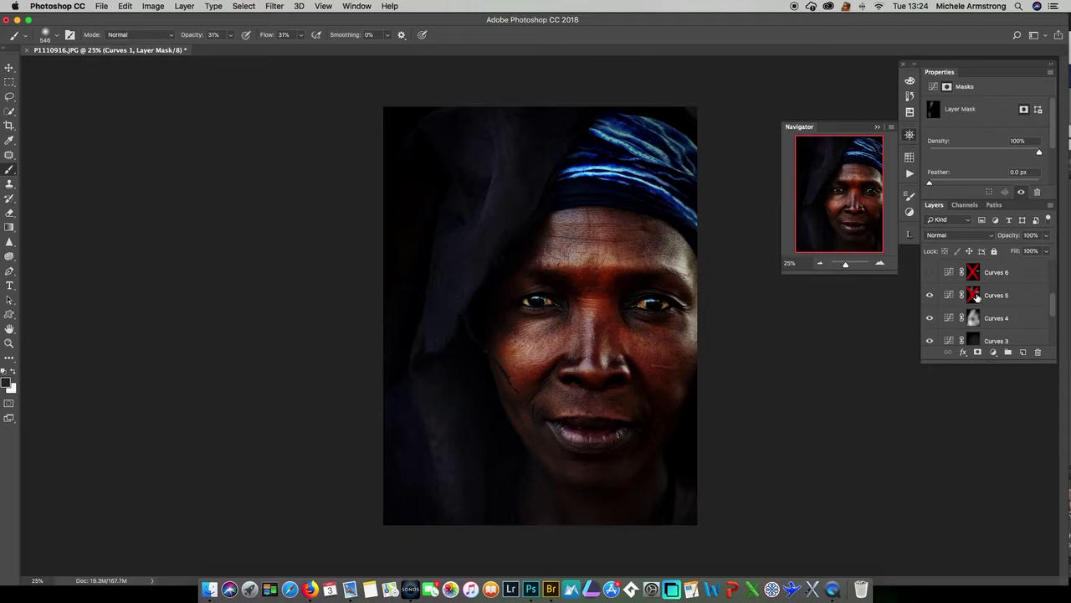
pyautogui.keyDown('shift'); pyautogui.click(976, 297); pyautogui.keyUp('shift')
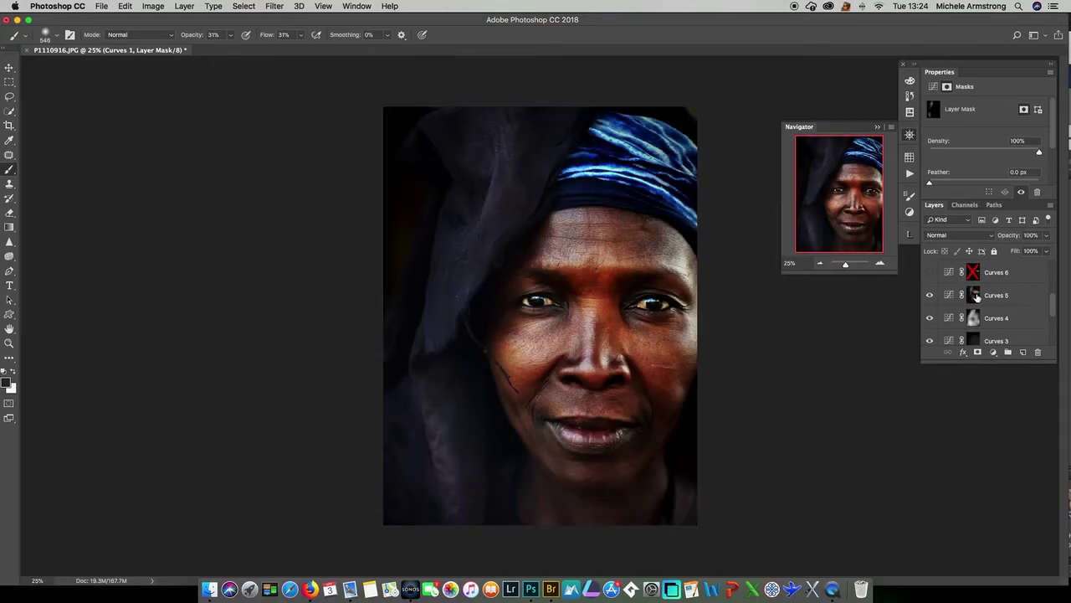
pyautogui.moveTo(1055, 306); pyautogui.dragTo(1055, 294)
pyautogui.click(929, 295)
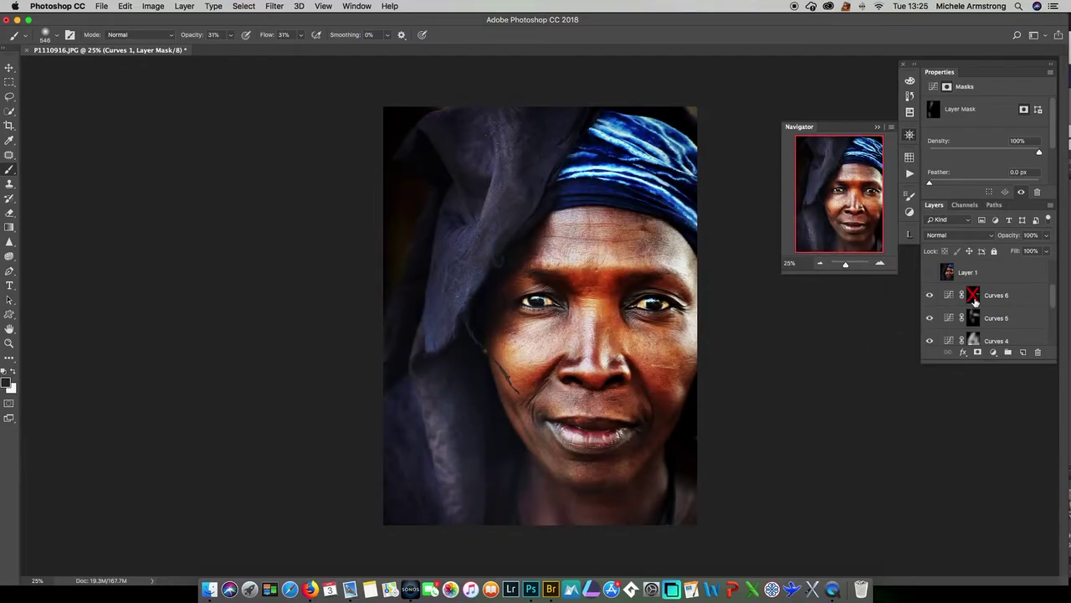
pyautogui.keyDown('shift'); pyautogui.click(975, 299); pyautogui.keyUp('shift')
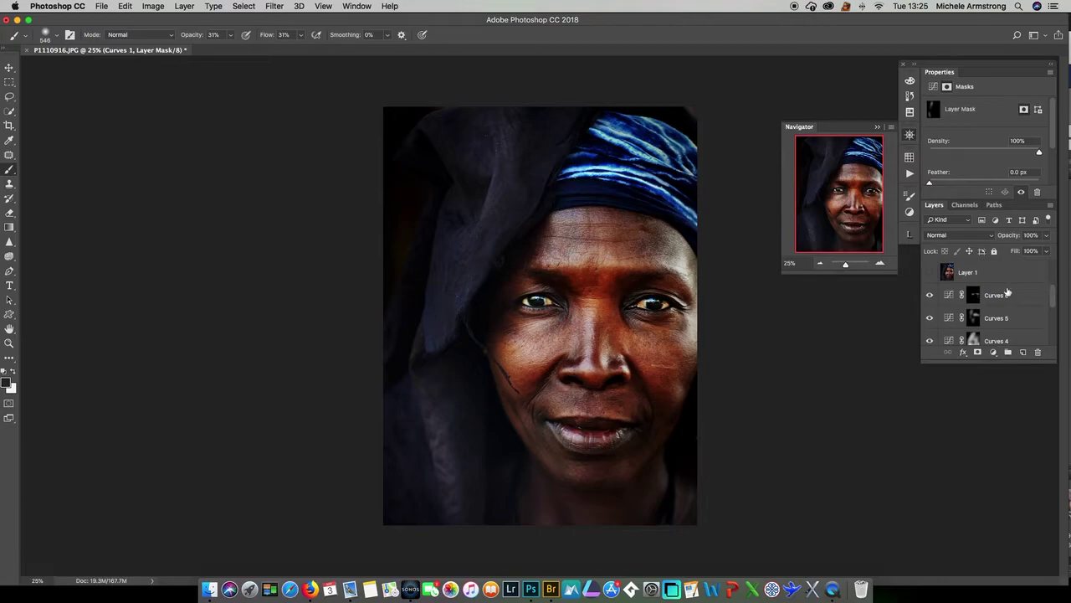
# Step: Show Layer 1 and Layer 1 copy, toggling their visibility to compare, and enable the layer mask on Layer 1 copy
pyautogui.click(930, 273)
pyautogui.click(930, 273)
pyautogui.scroll(1, 1054, 299)
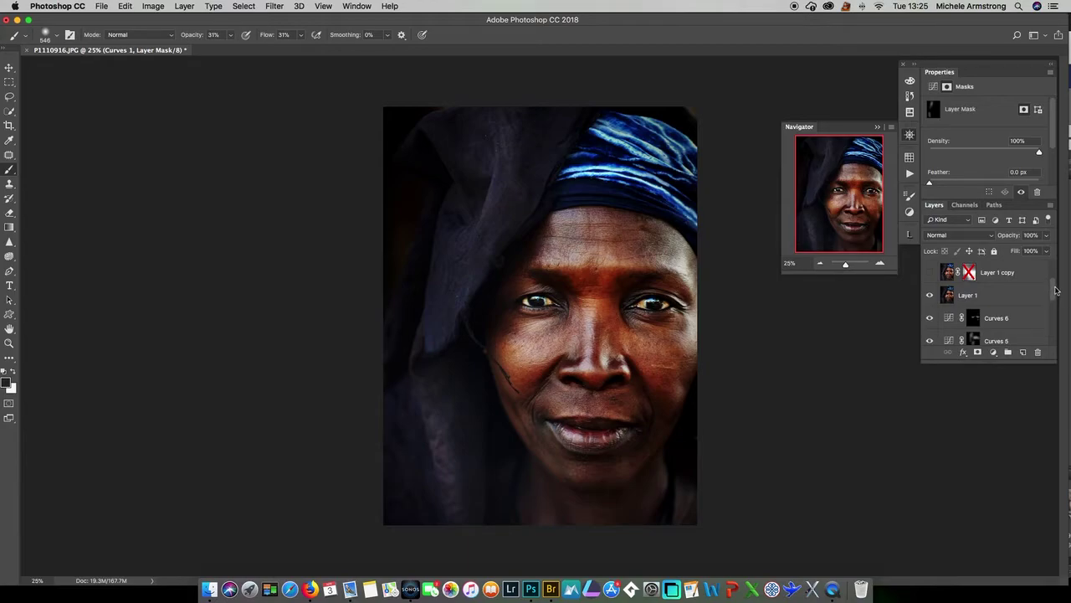
pyautogui.scroll(1, 1056, 289)
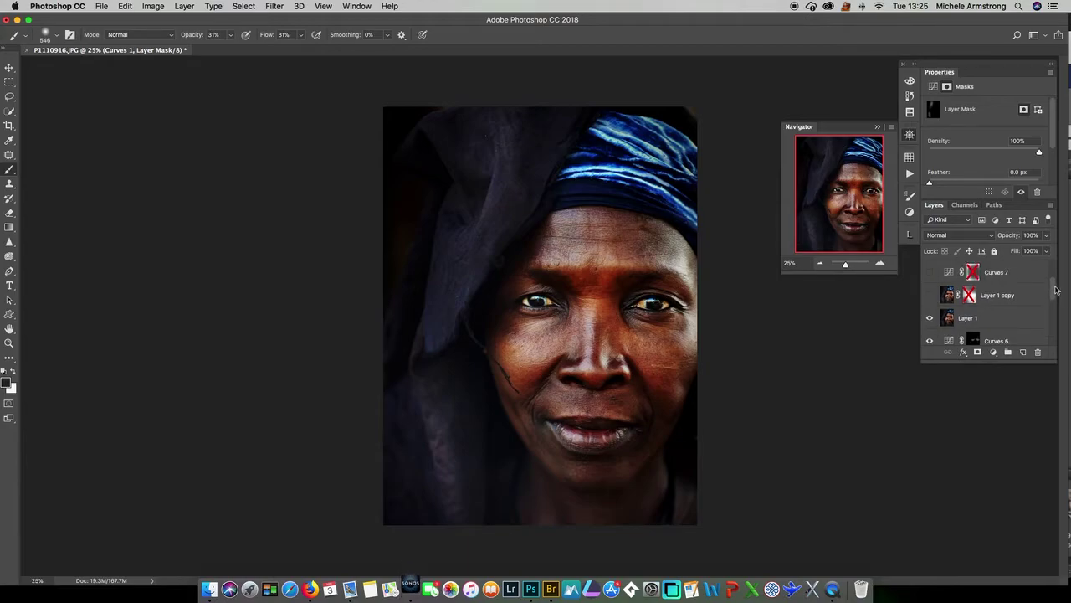
pyautogui.click(930, 295)
pyautogui.click(930, 296)
pyautogui.click(929, 296)
pyautogui.click(930, 296)
pyautogui.click(929, 296)
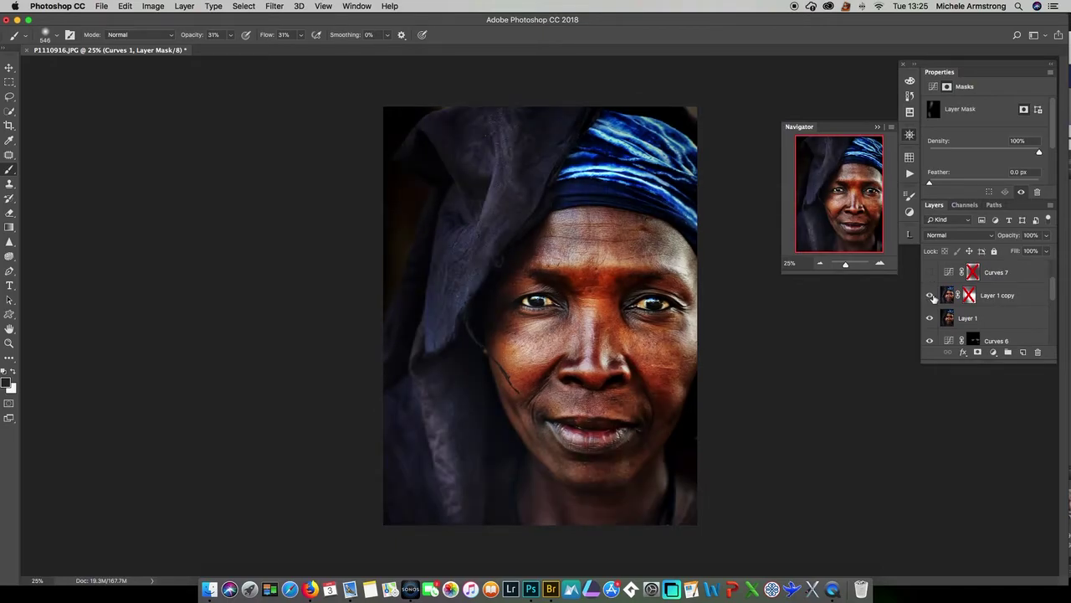
pyautogui.click(931, 298)
pyautogui.click(930, 297)
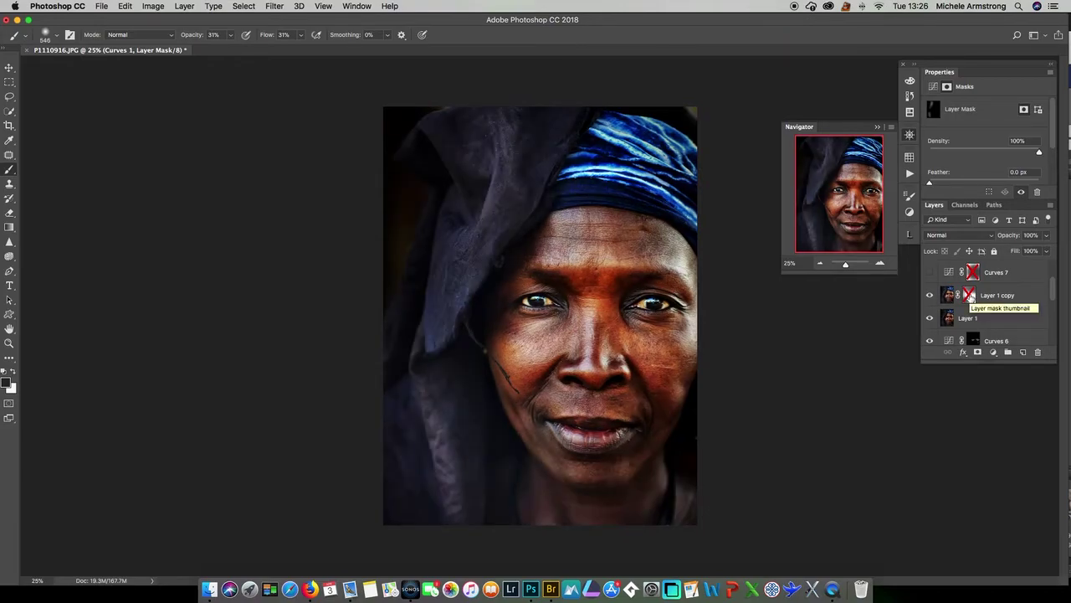
pyautogui.keyDown('shift'); pyautogui.click(970, 296); pyautogui.keyUp('shift')
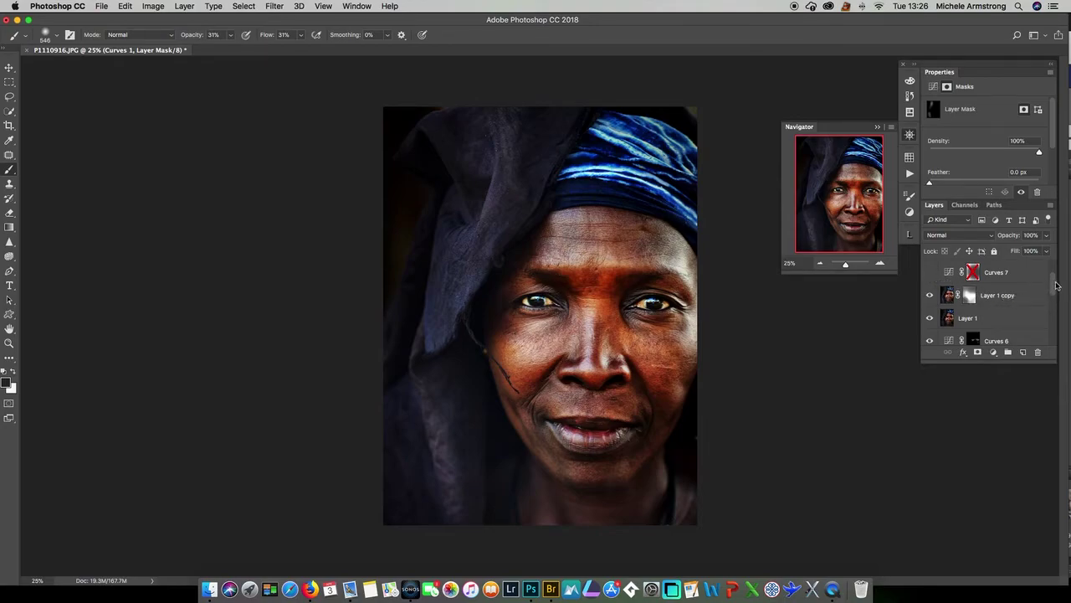
# Step: Show the Curves 7 layer with its layer mask enabled, and show Layer 2 above it
pyautogui.press('super+alt+shift+e')
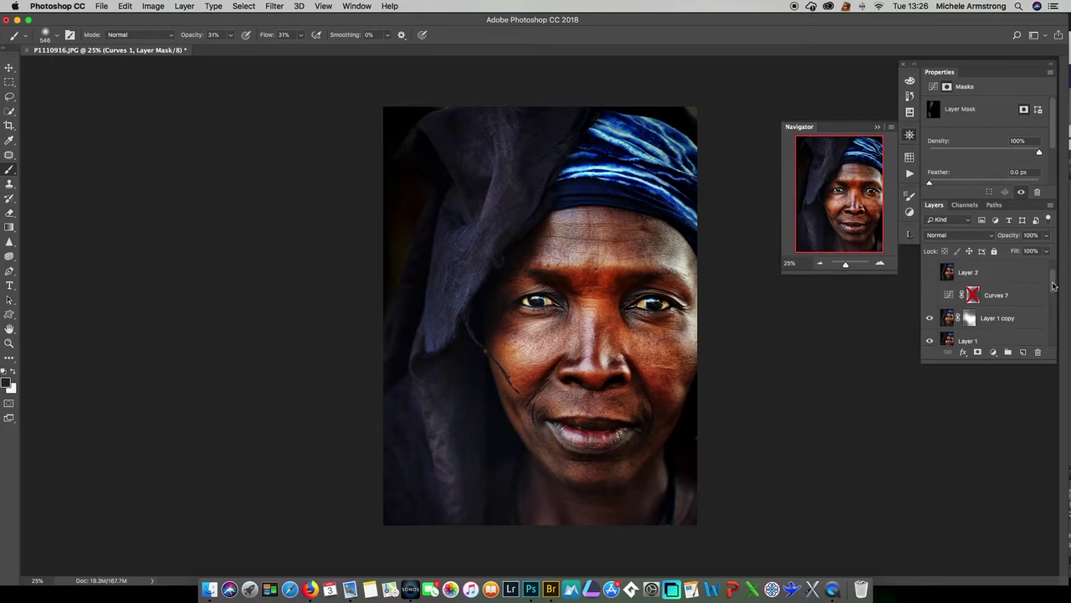
pyautogui.click(930, 296)
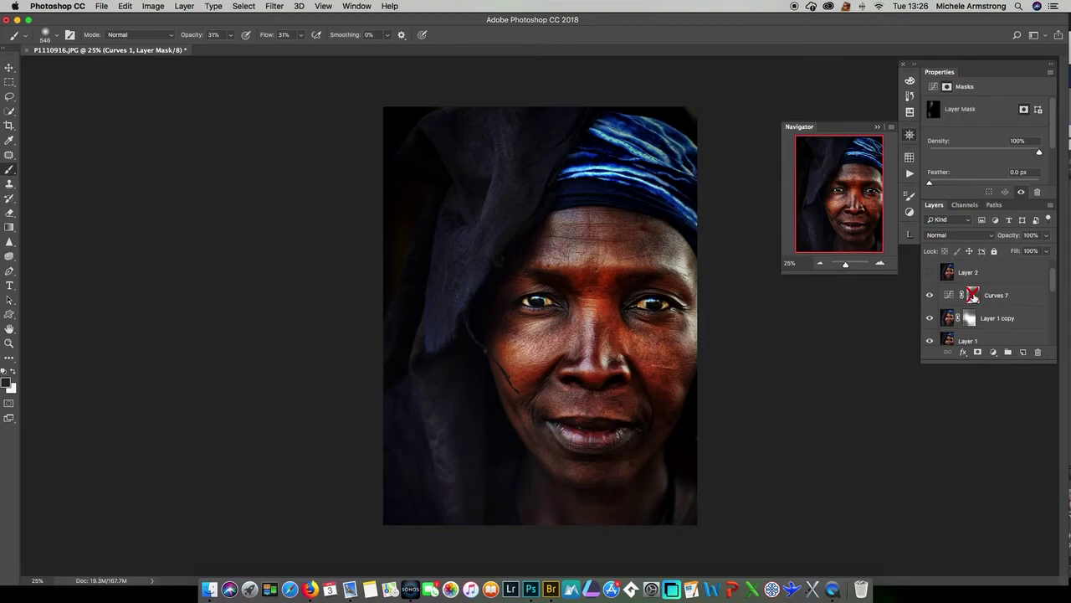
pyautogui.keyDown('shift'); pyautogui.click(972, 295); pyautogui.keyUp('shift')
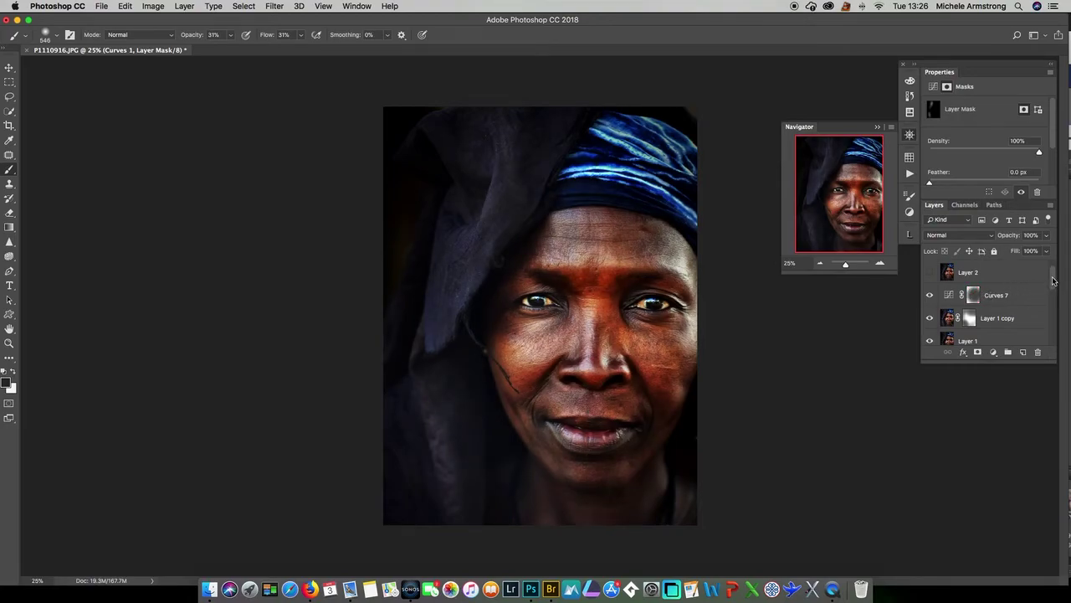
pyautogui.press('super+j')
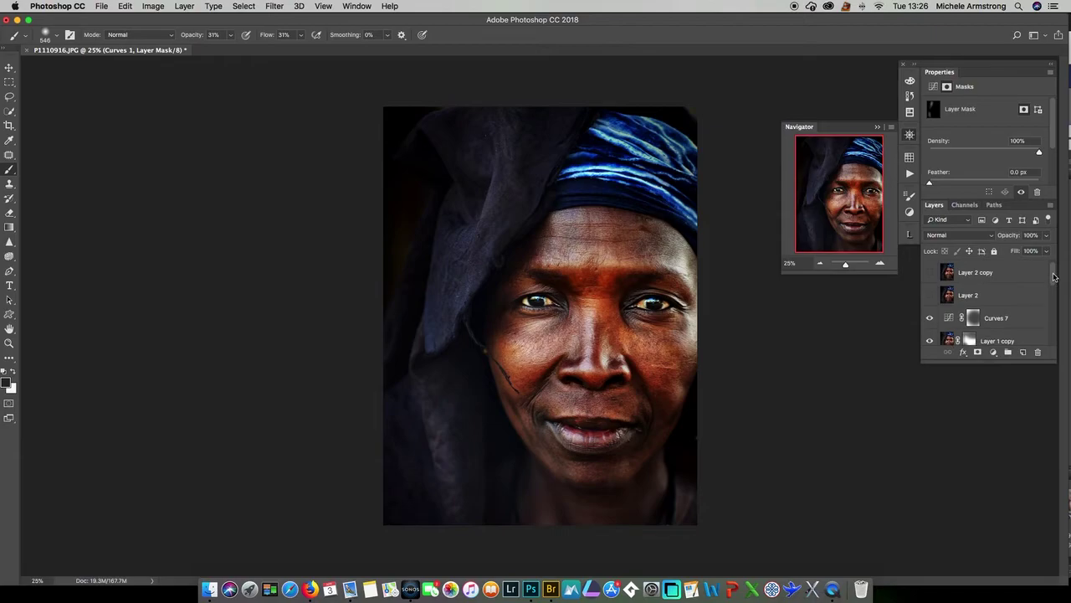
pyautogui.click(929, 297)
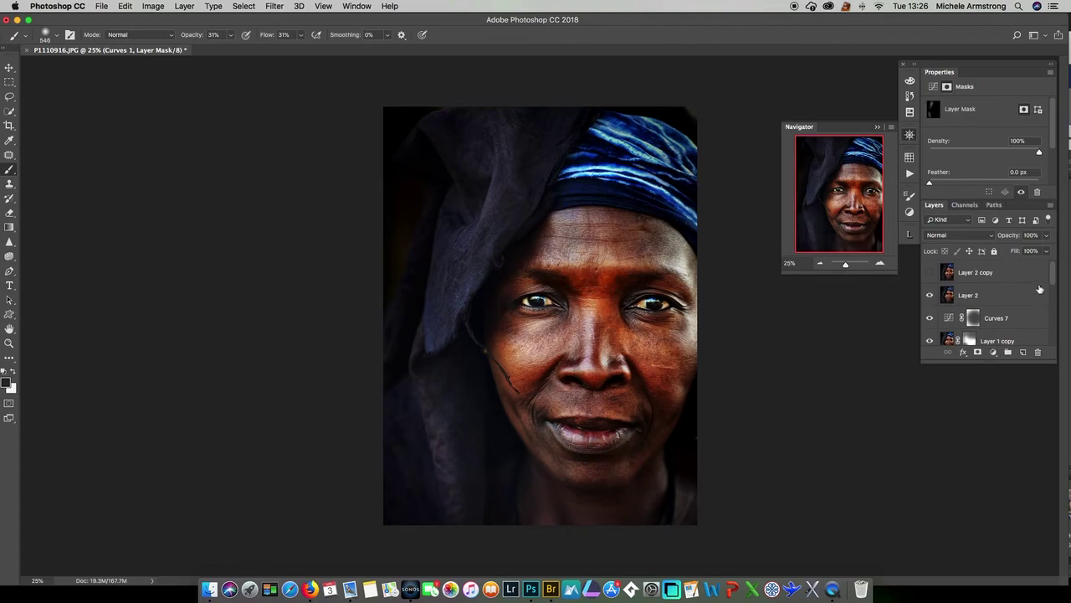